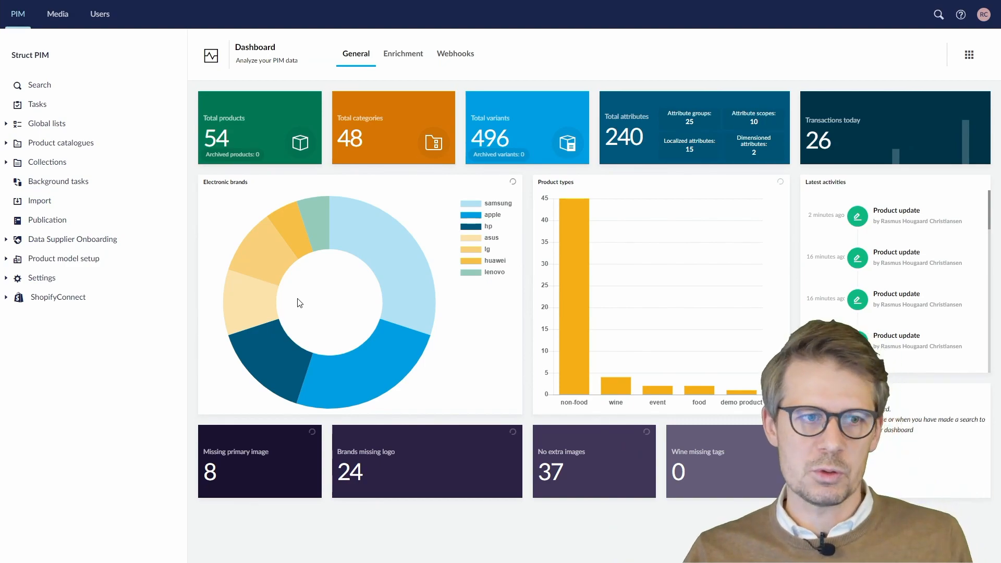
- Delete the existing Demo webhook from the Webhooks settings page
click(7, 280)
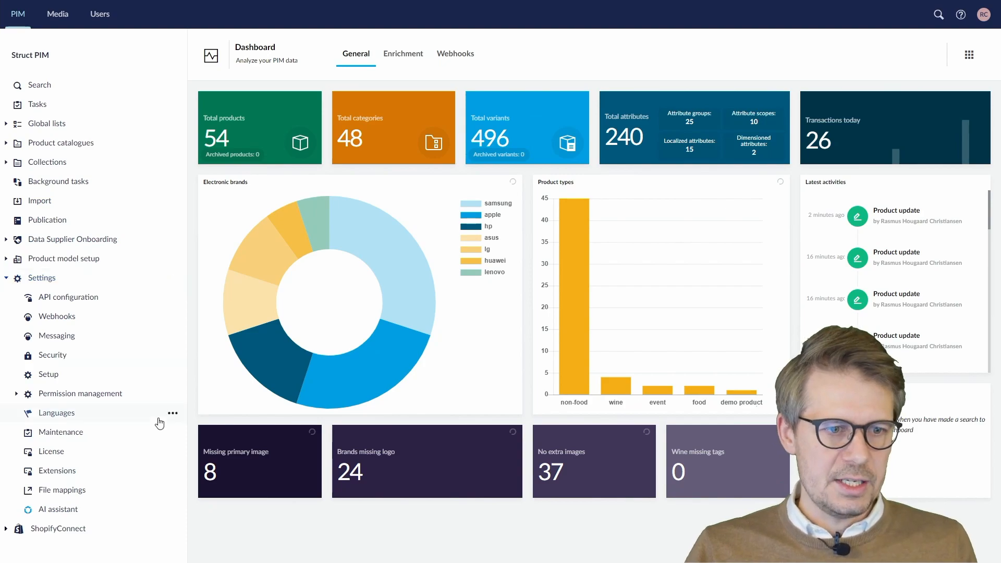
click(76, 318)
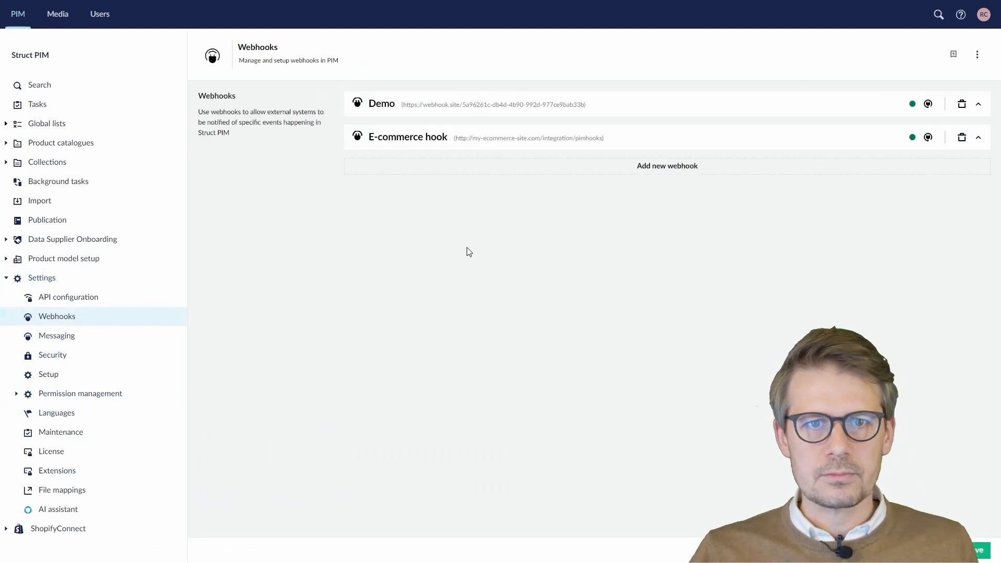
click(962, 104)
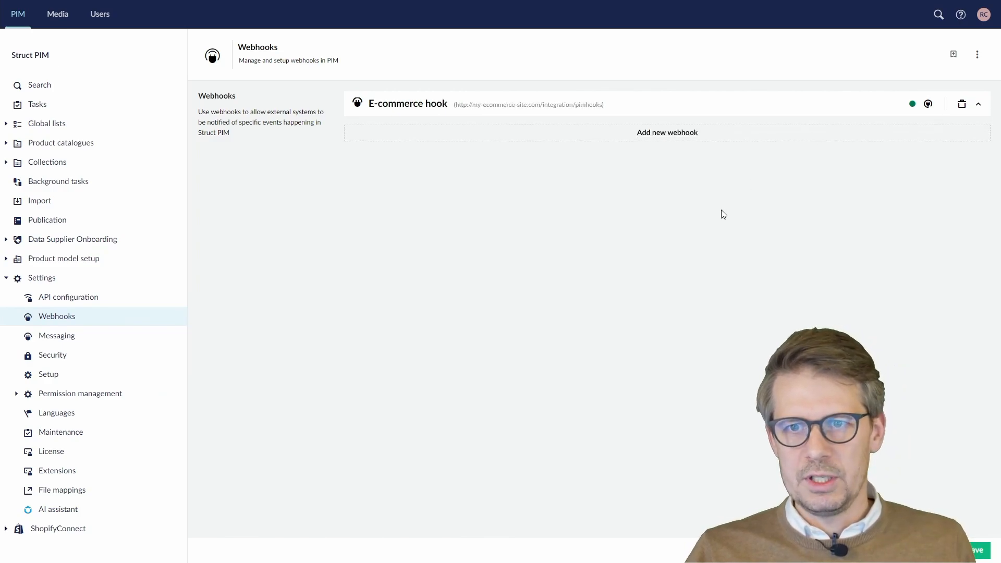
- Add a new webhook titled 'Demo'
click(664, 134)
click(493, 170)
text(Demo)
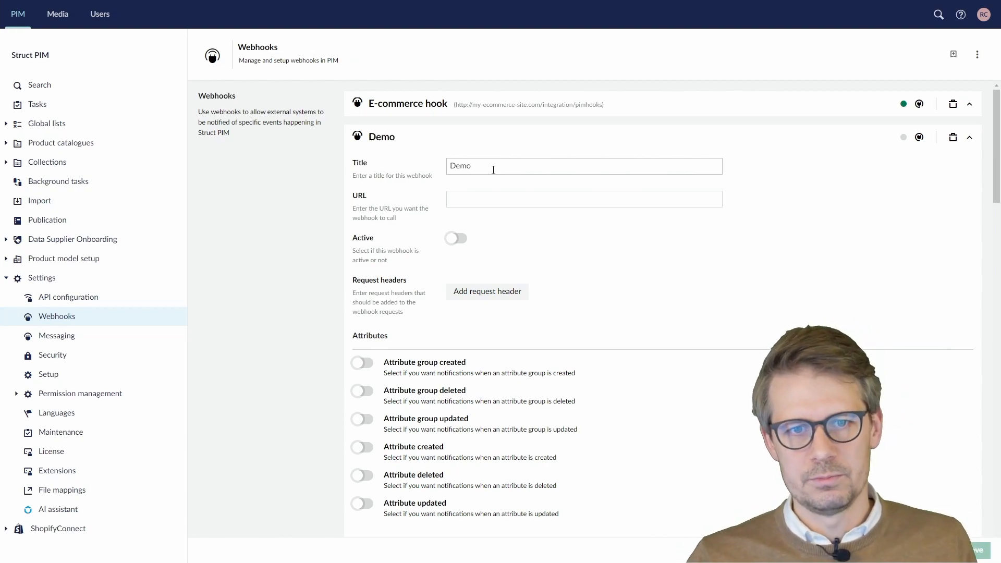
- Place the cursor in the Demo webhook's URL field, ready for the Webhook.site address
click(466, 200)
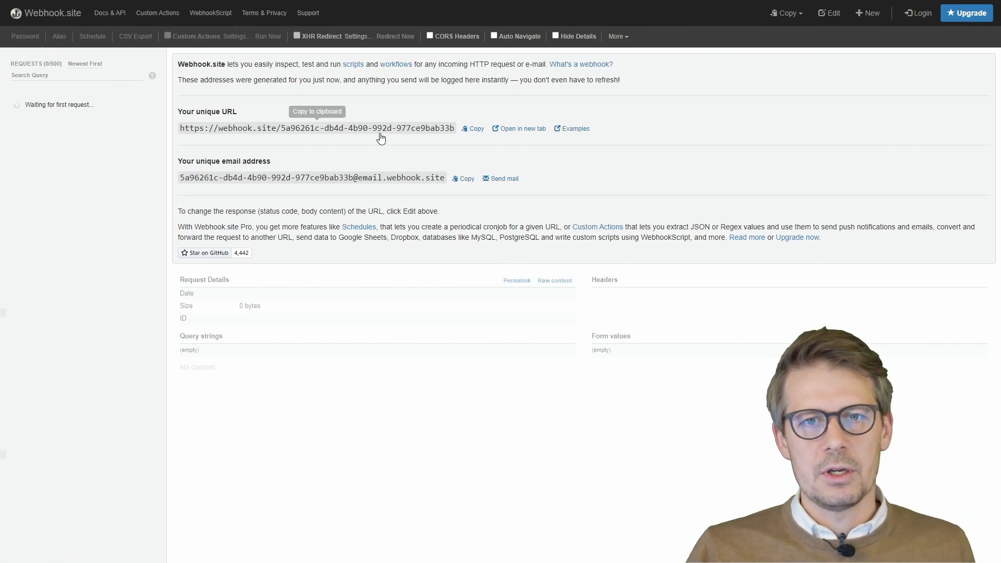
- Paste the Webhook.site unique URL into the Demo webhook and switch it to Active
click(478, 131)
key(alt+Tab)
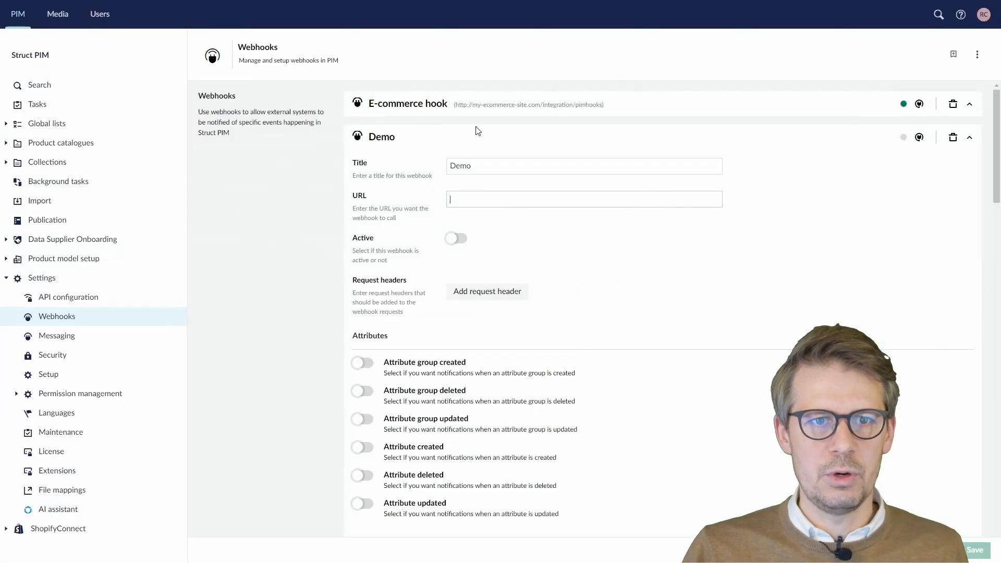
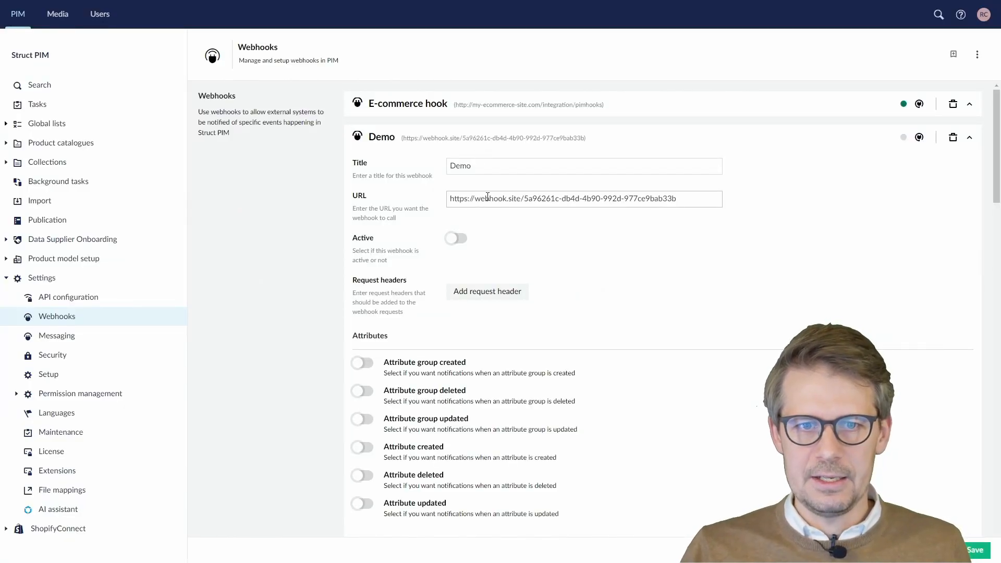
click(458, 240)
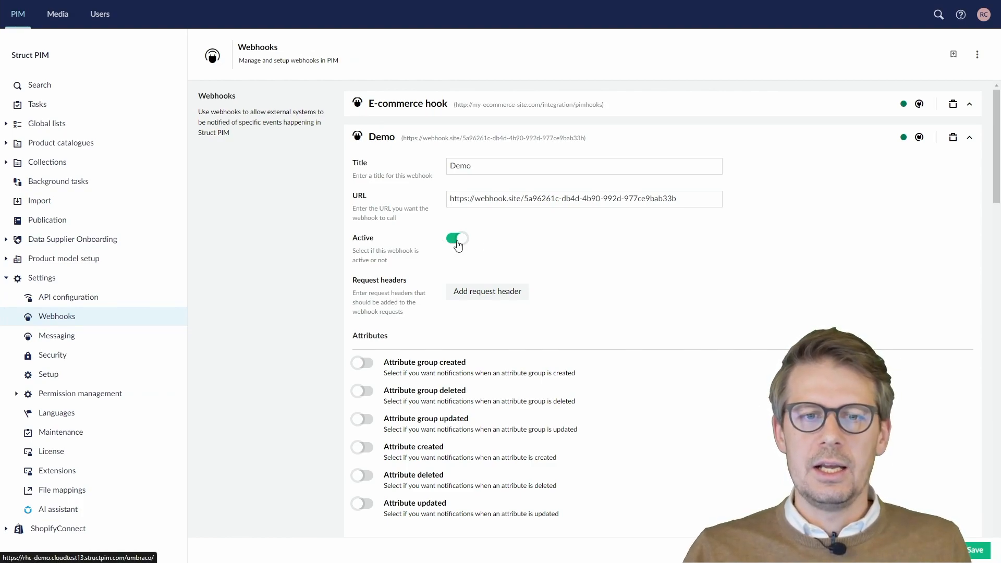
- Add an empty request header row, then remove it again
scroll(481, 246, down, 1)
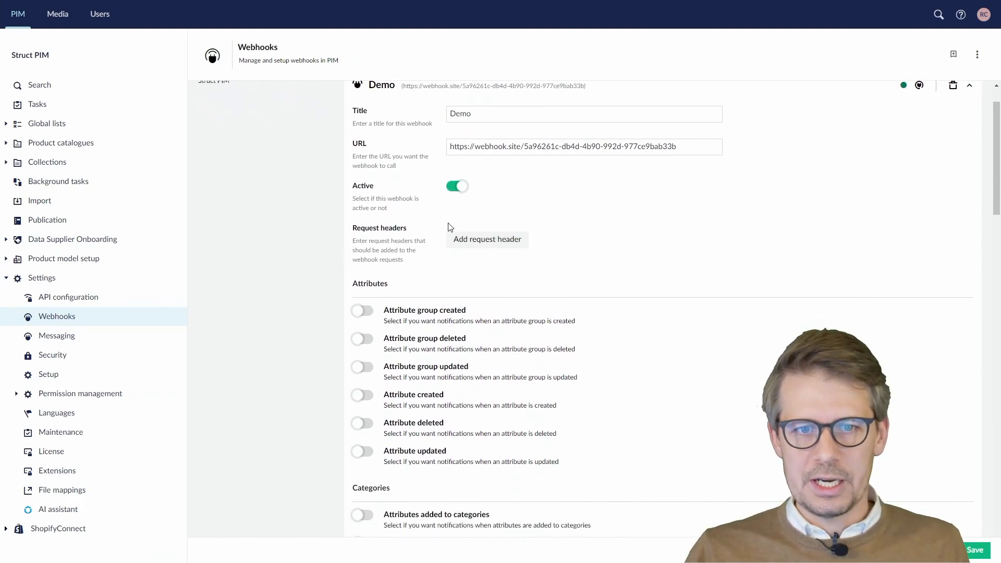
click(475, 243)
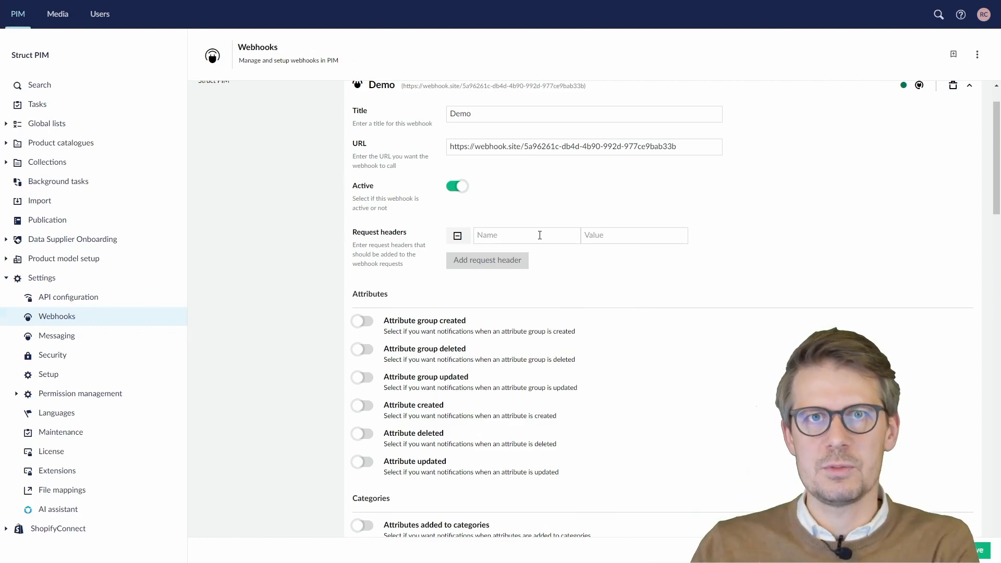
click(457, 239)
scroll(463, 255, down, 20)
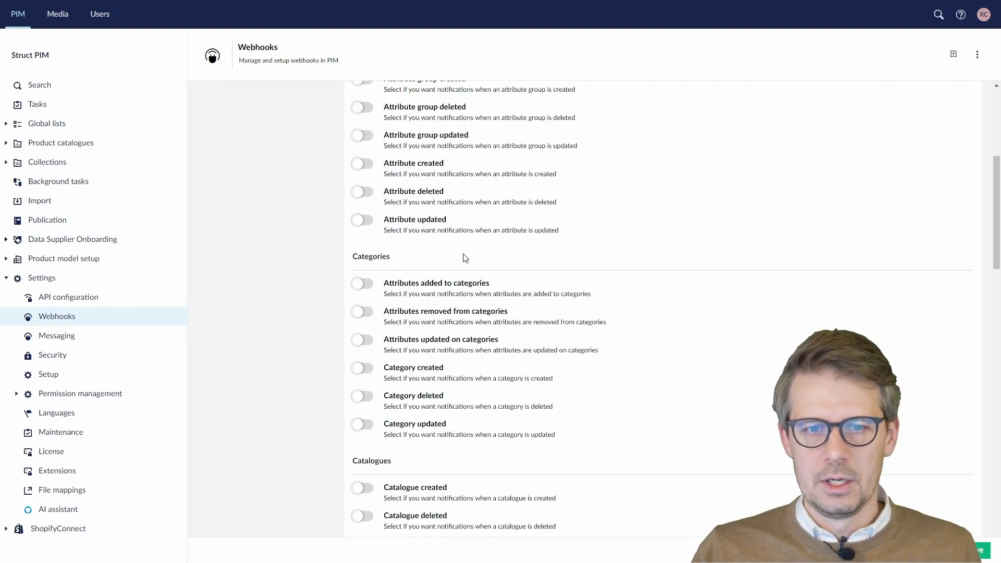
scroll(463, 256, down, 4)
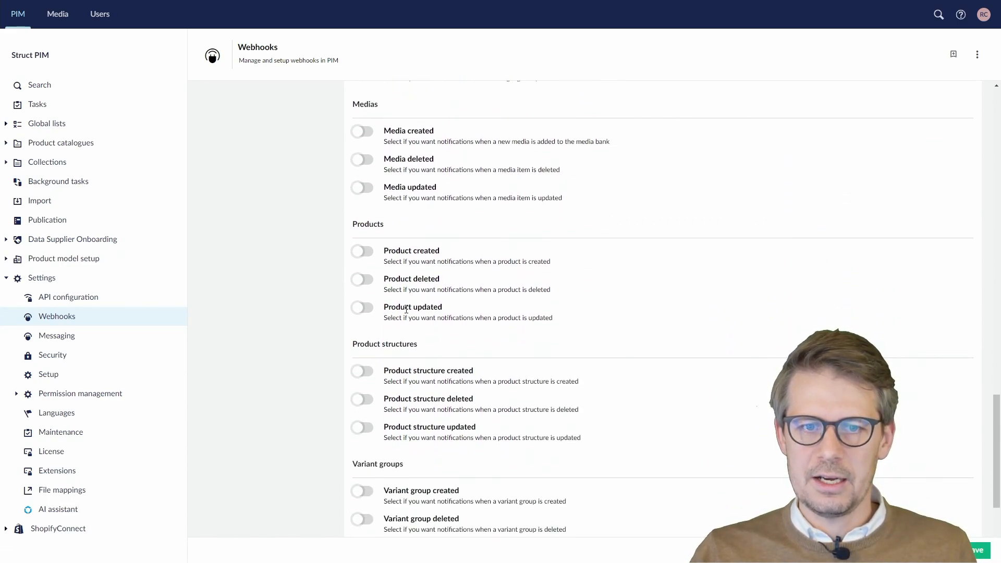
- Enable the Product updated event and bring up its advanced event settings
click(367, 308)
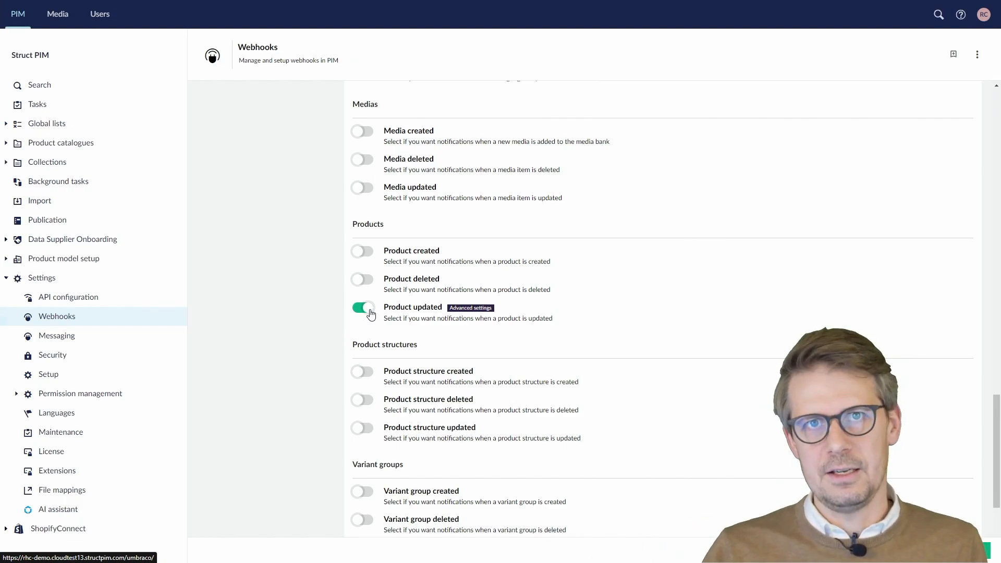
click(470, 308)
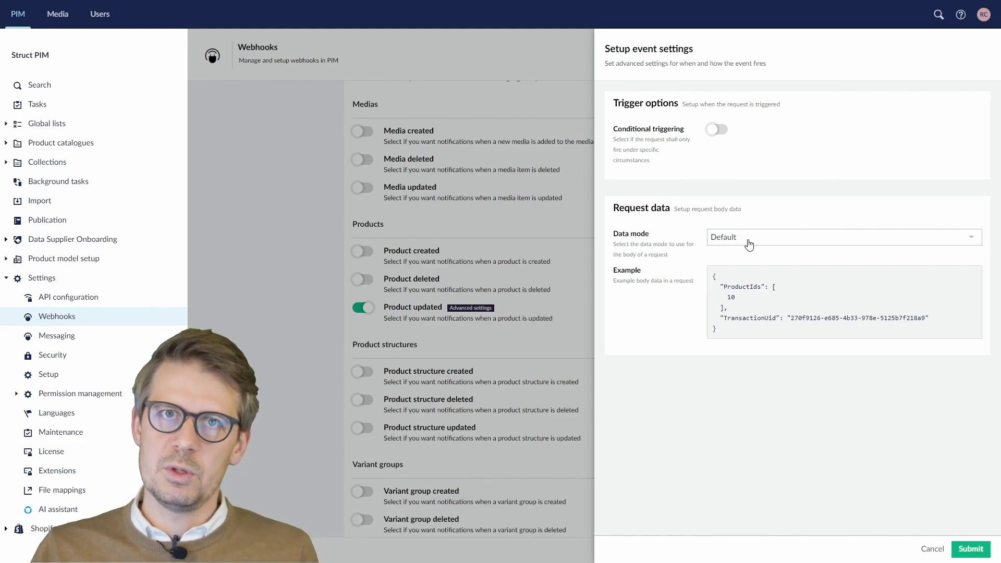
drag(723, 287, 763, 287)
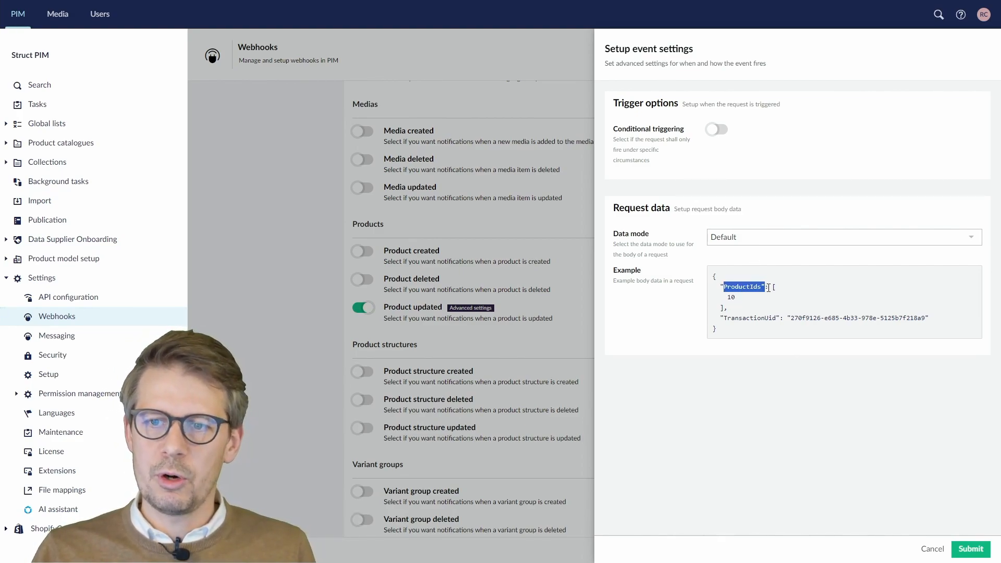
double_click(731, 297)
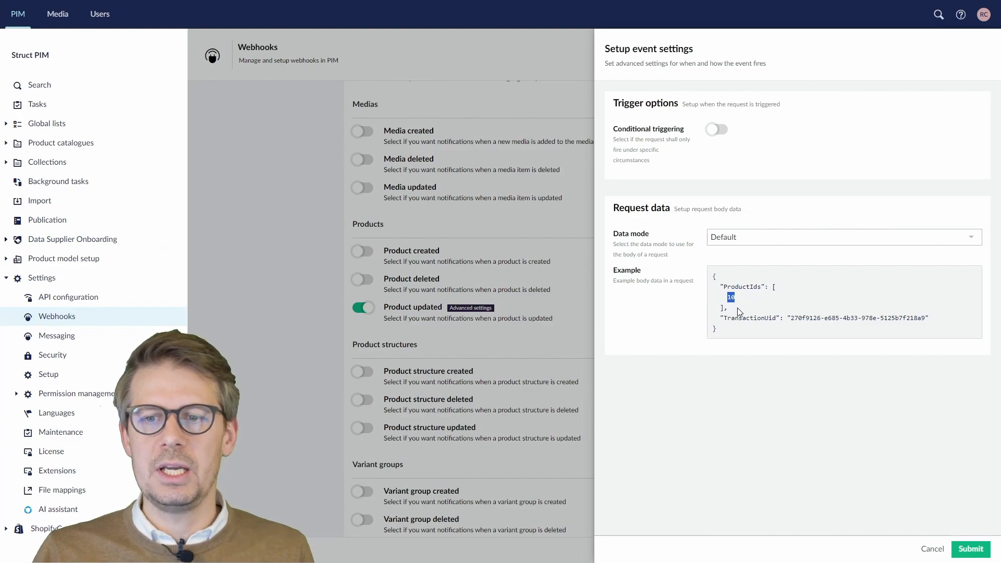
drag(731, 318, 839, 322)
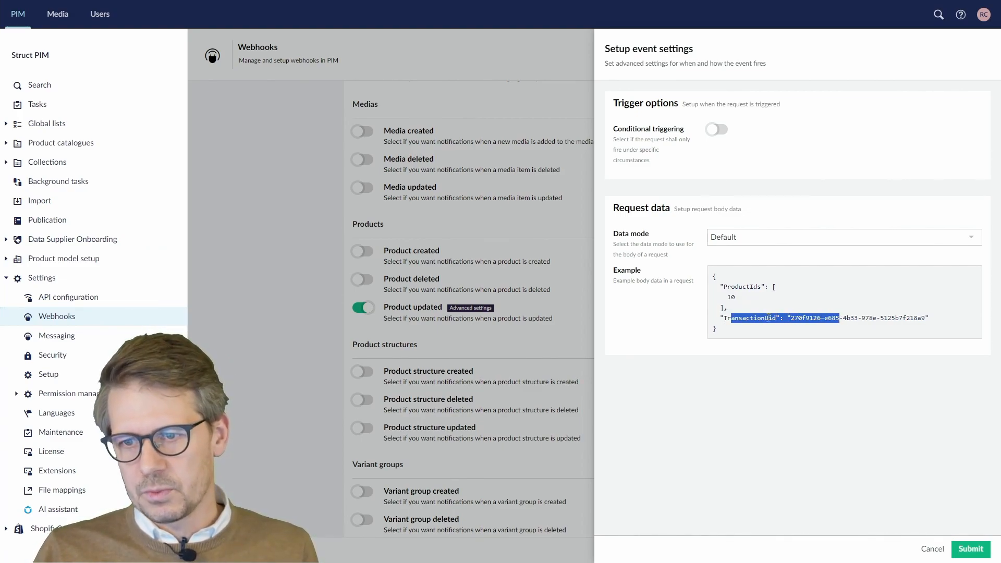
click(759, 238)
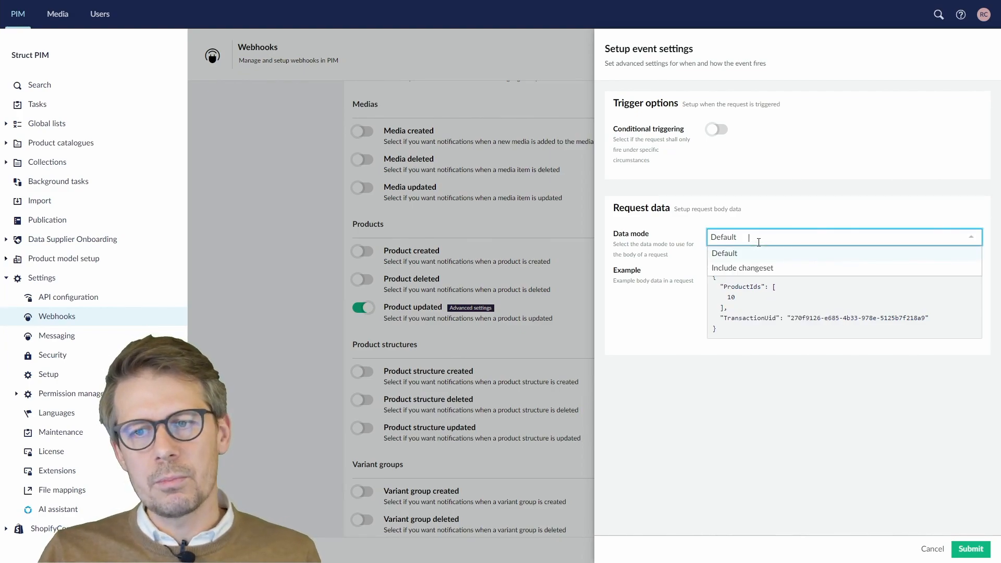
click(761, 270)
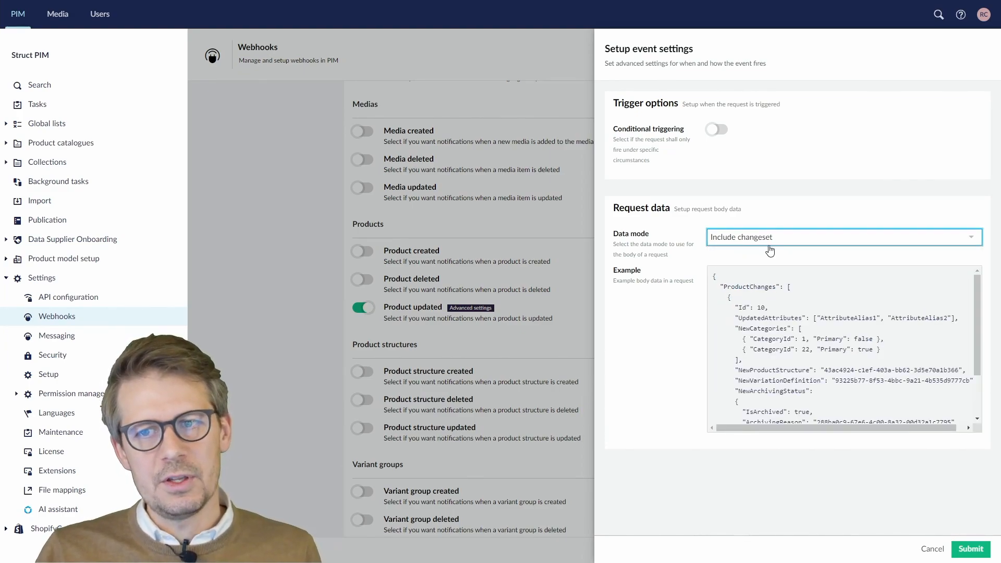
scroll(765, 295, down, 1)
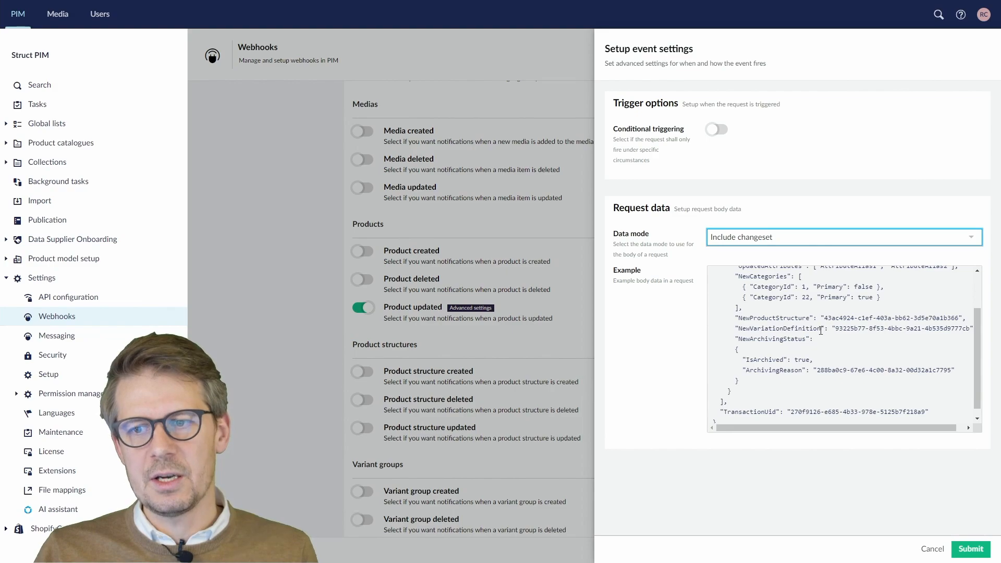
scroll(824, 326, down, 1)
scroll(824, 326, up, 2)
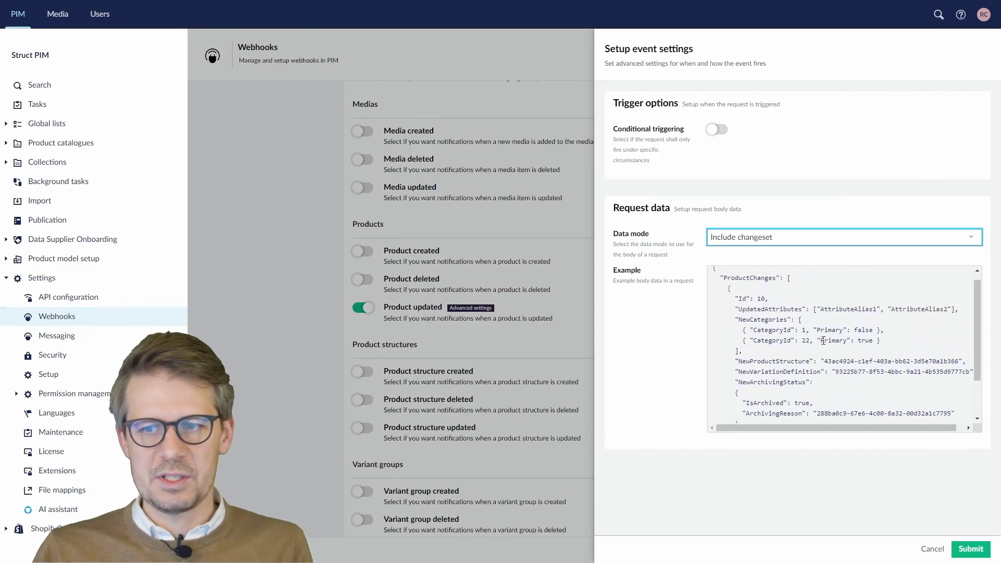
click(783, 240)
click(781, 259)
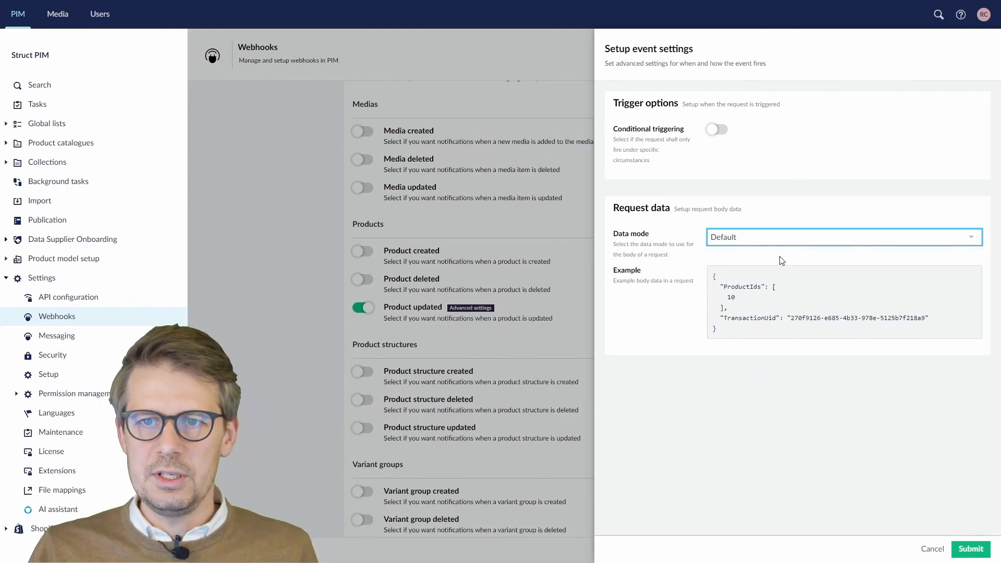
- Turn on conditional triggering and set Attribute updates to 'Fire on specific attribute updates'
click(719, 131)
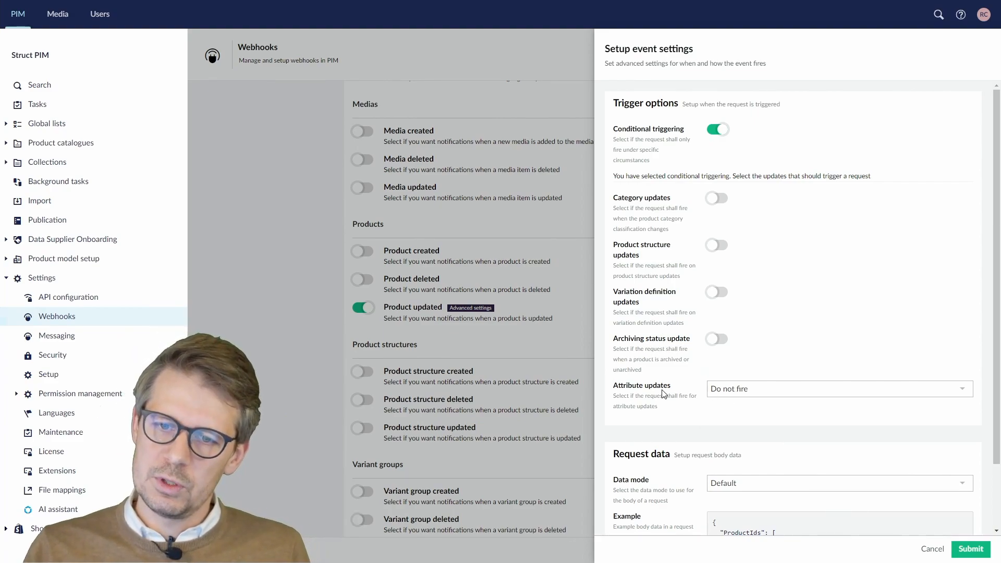
click(727, 393)
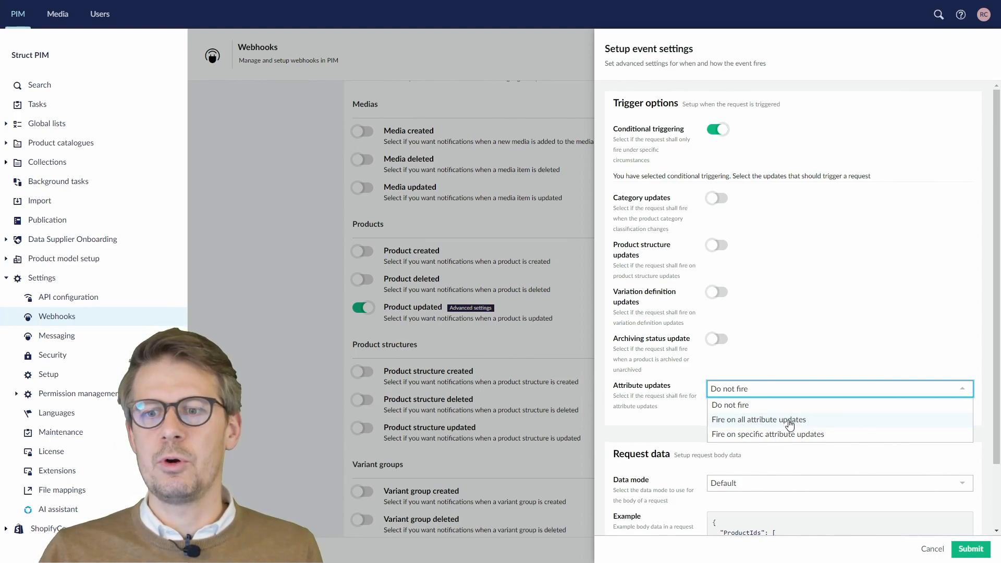
click(772, 436)
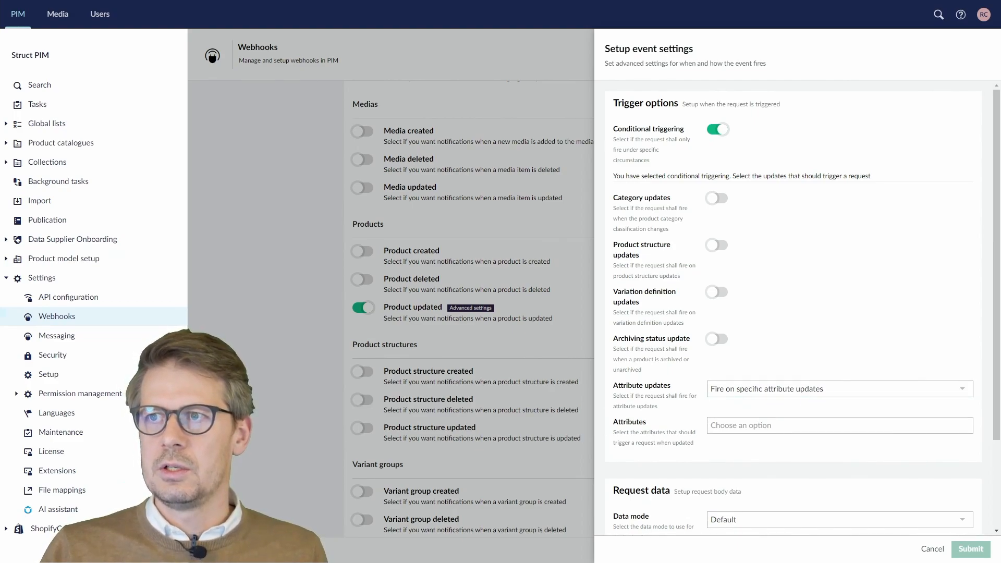
click(770, 423)
click(783, 416)
double_click(783, 398)
click(784, 395)
click(783, 434)
- Add Packaging Size In Cm.Width, .Height and .Length as trigger attributes and submit
click(775, 423)
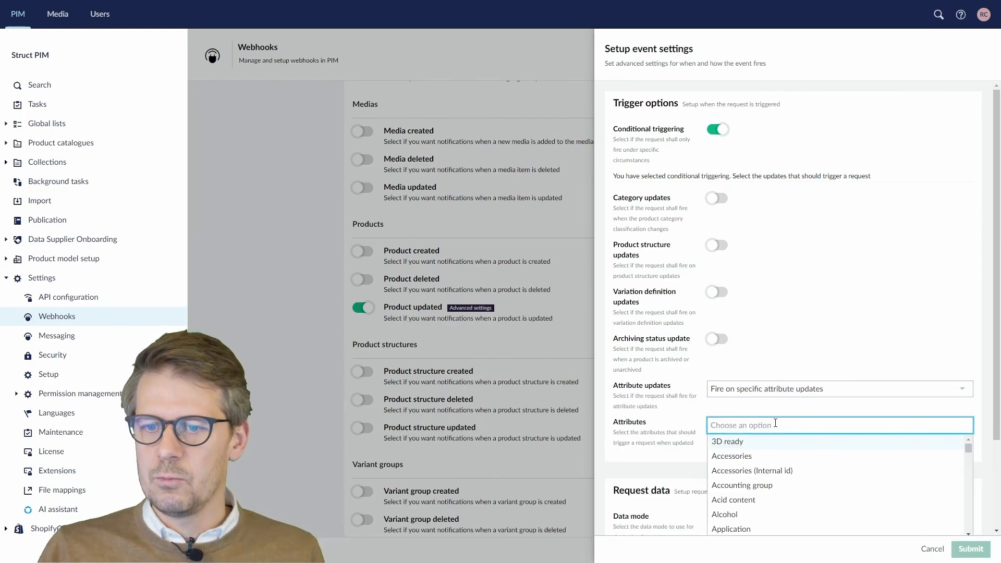
text(Packaging size in cm)
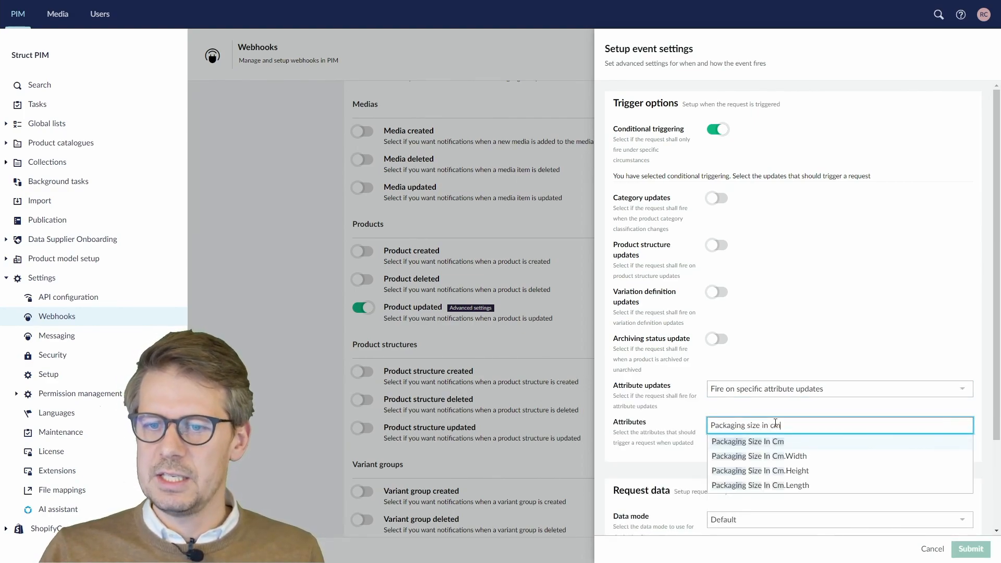
click(796, 457)
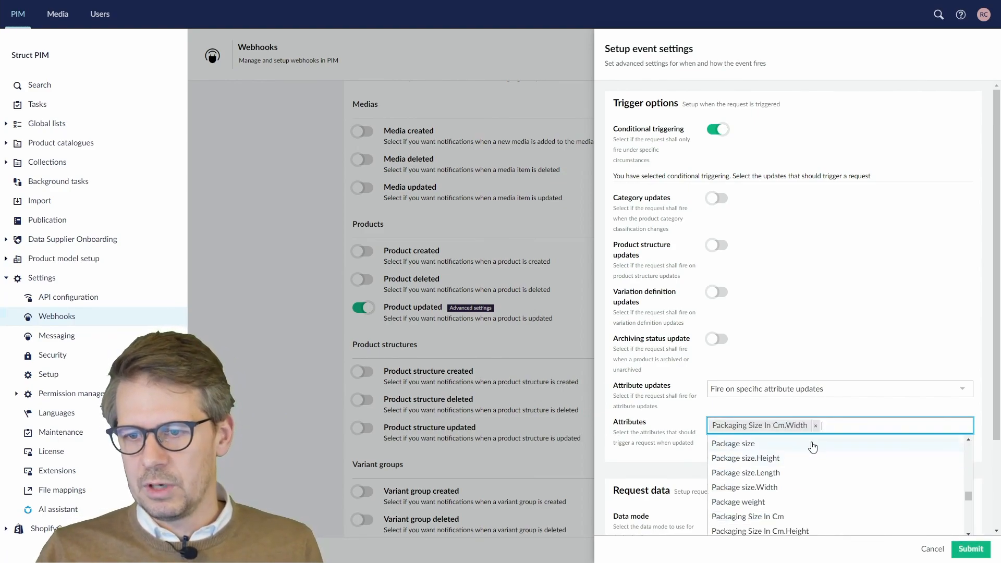
text(Packaging size in cm)
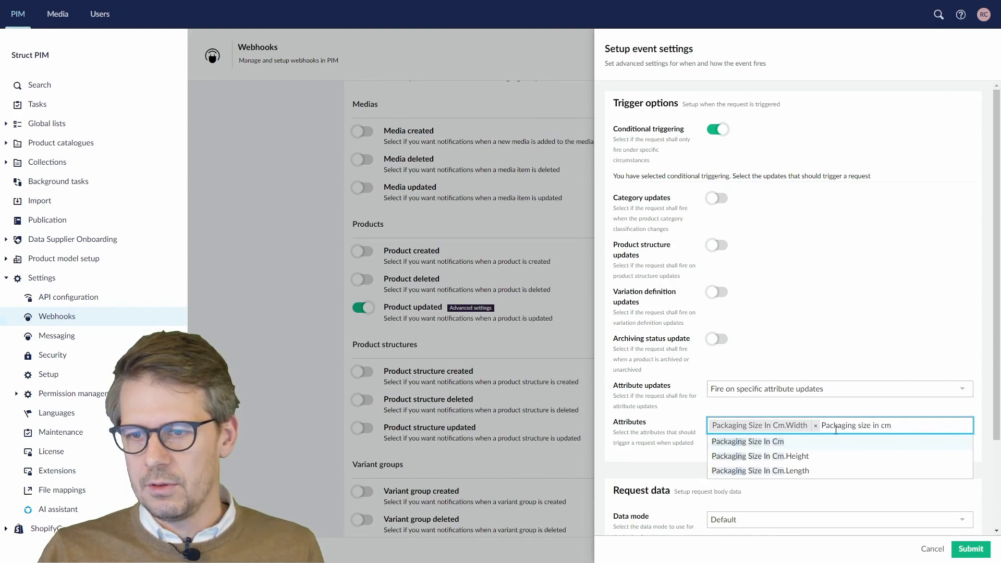
click(808, 457)
text(Packaging size in cm)
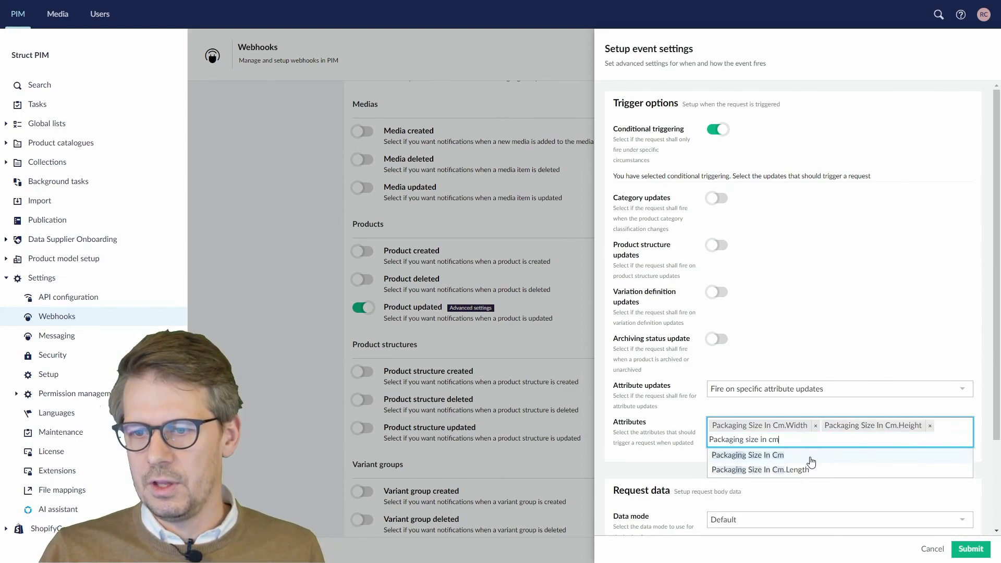
click(805, 470)
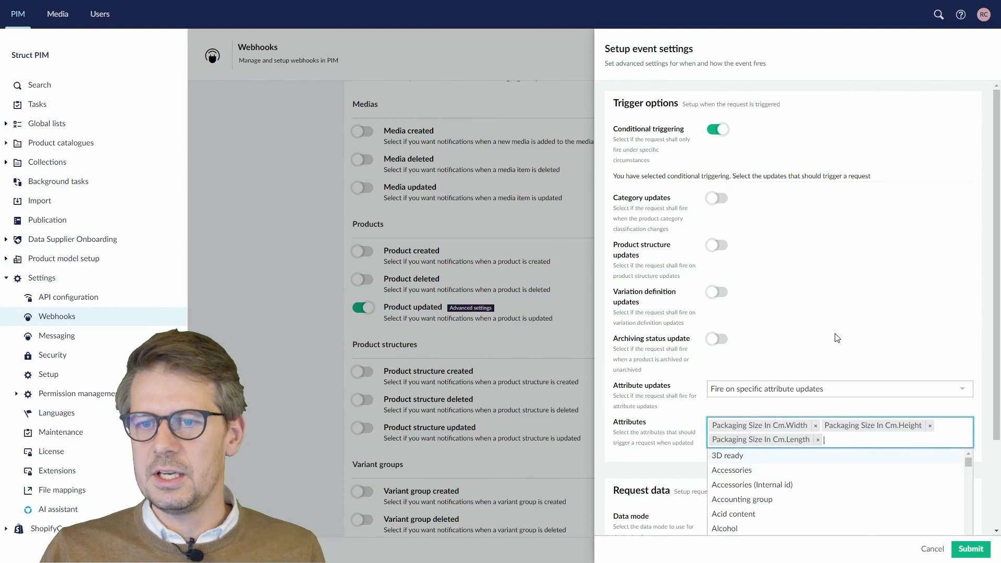
click(971, 550)
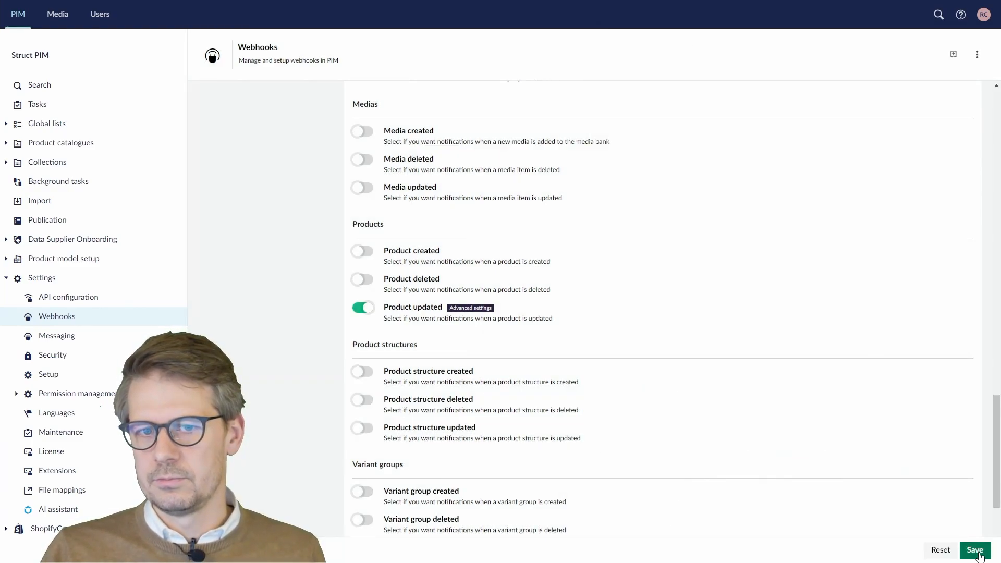
- Save the webhook configuration and go to product 1234 SKU in Demo Catalogue
click(978, 554)
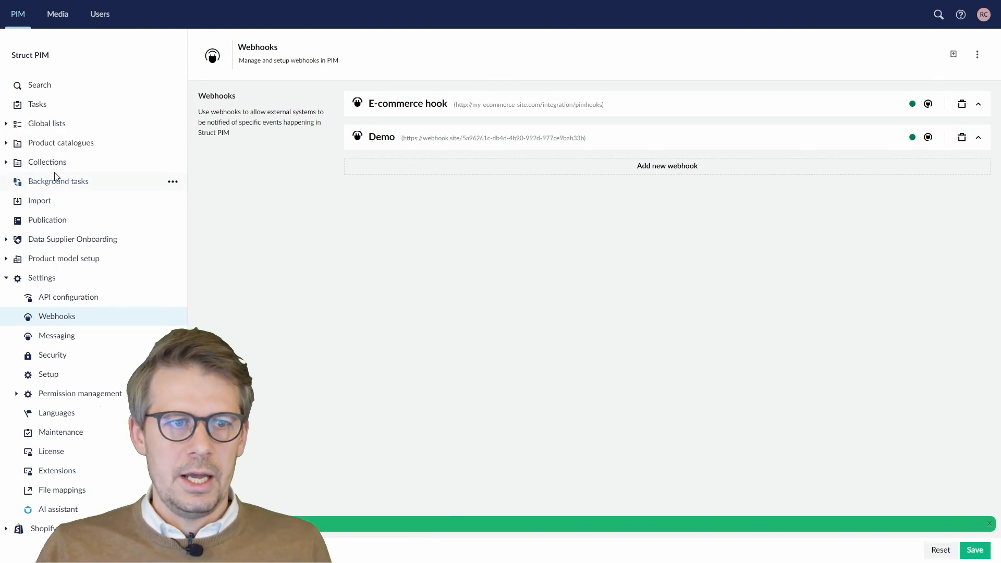
click(6, 143)
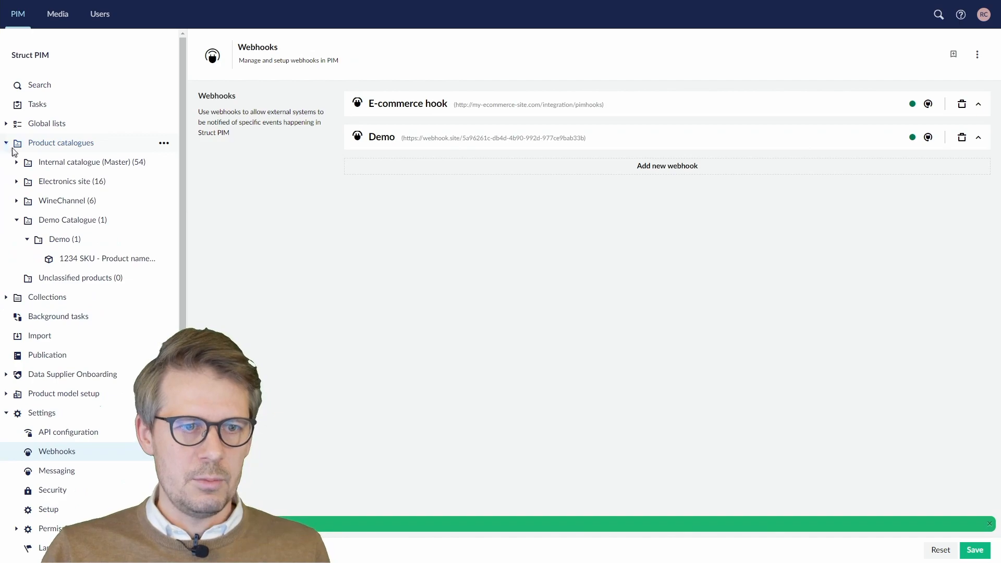
click(78, 258)
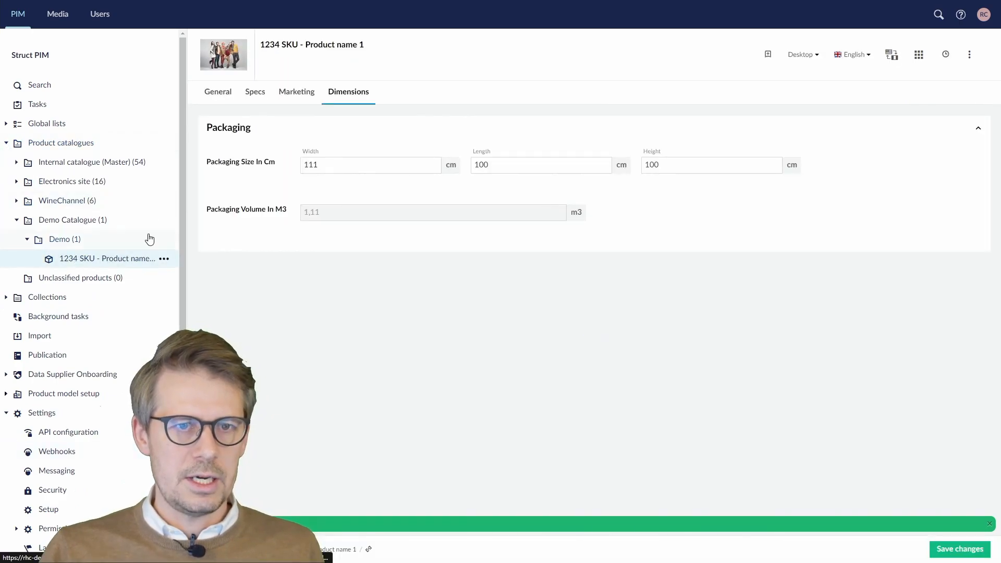
- Change 1234 SKU's packaging width from 111 to 123 cm and save the product
drag(361, 165, 250, 171)
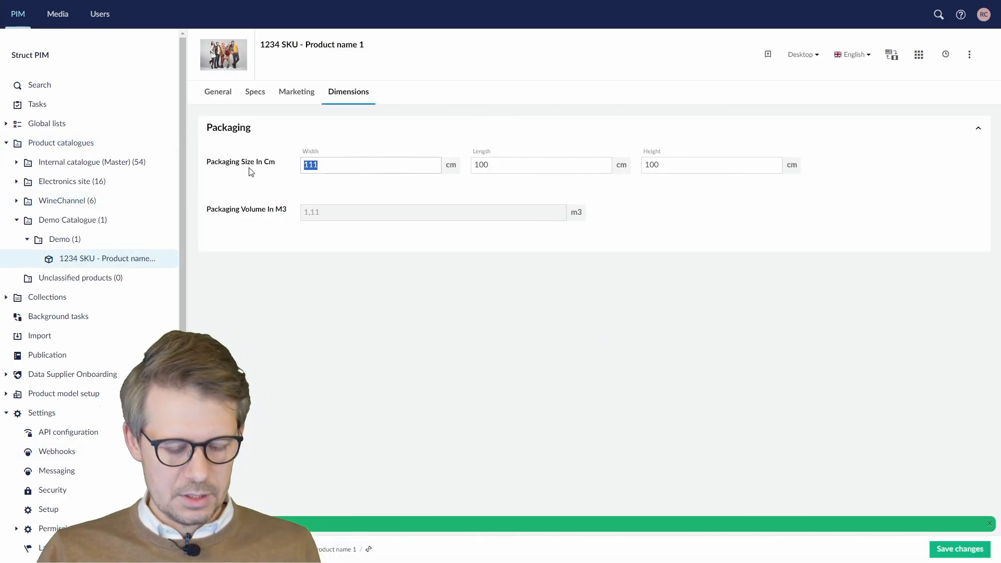
text(123)
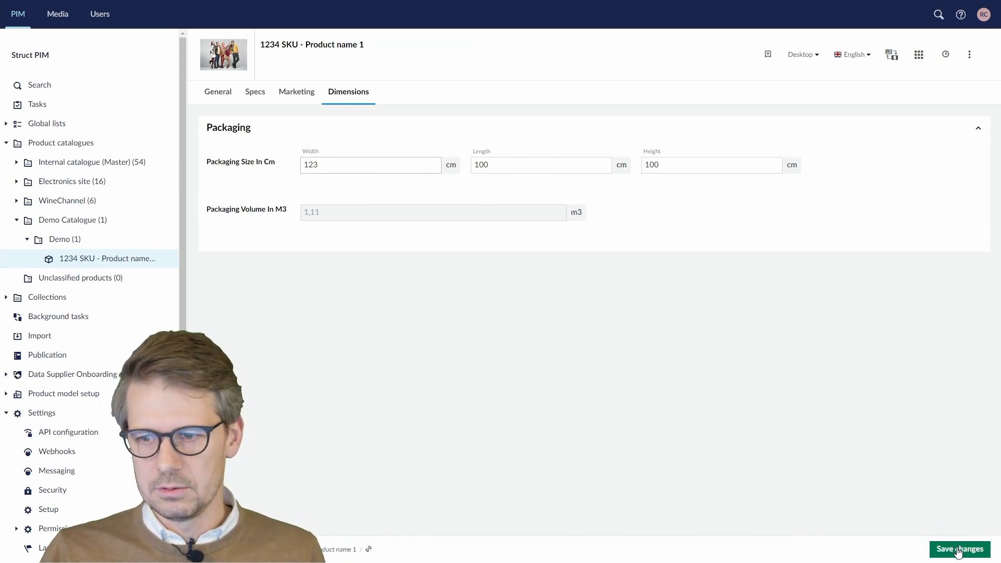
click(959, 549)
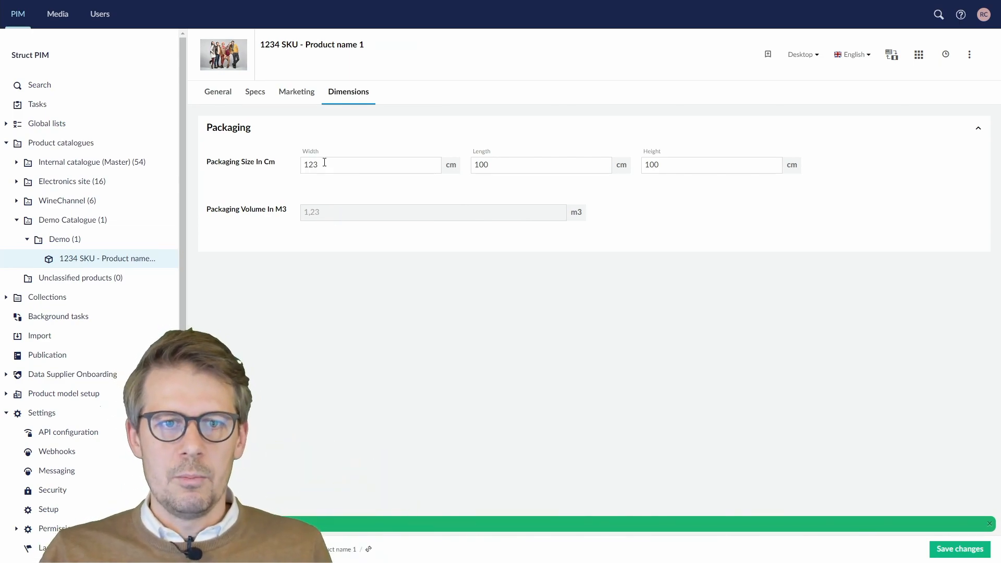
key(ctrl+Tab)
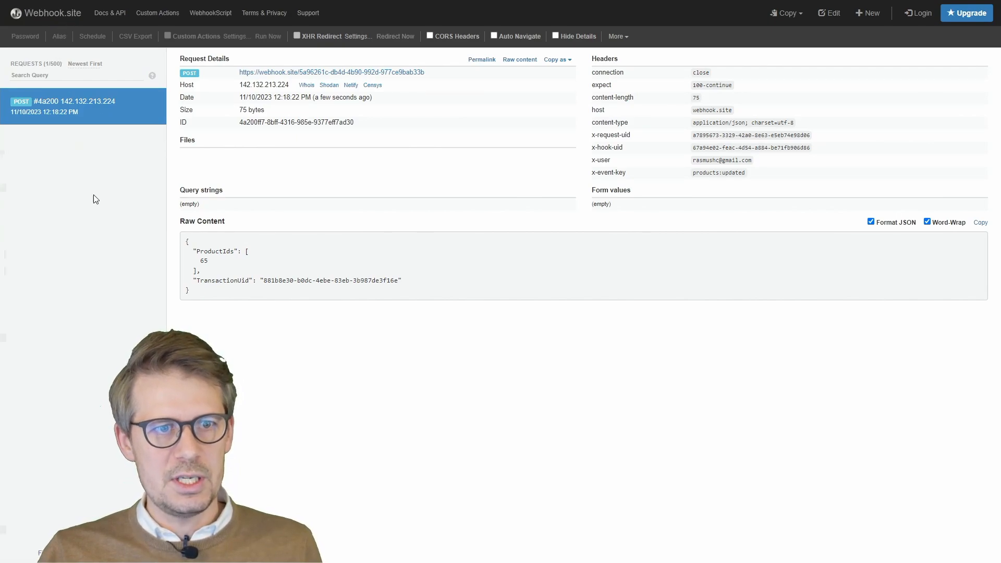
- Highlight the ProductIds value 65 in the received POST's Raw Content
double_click(204, 260)
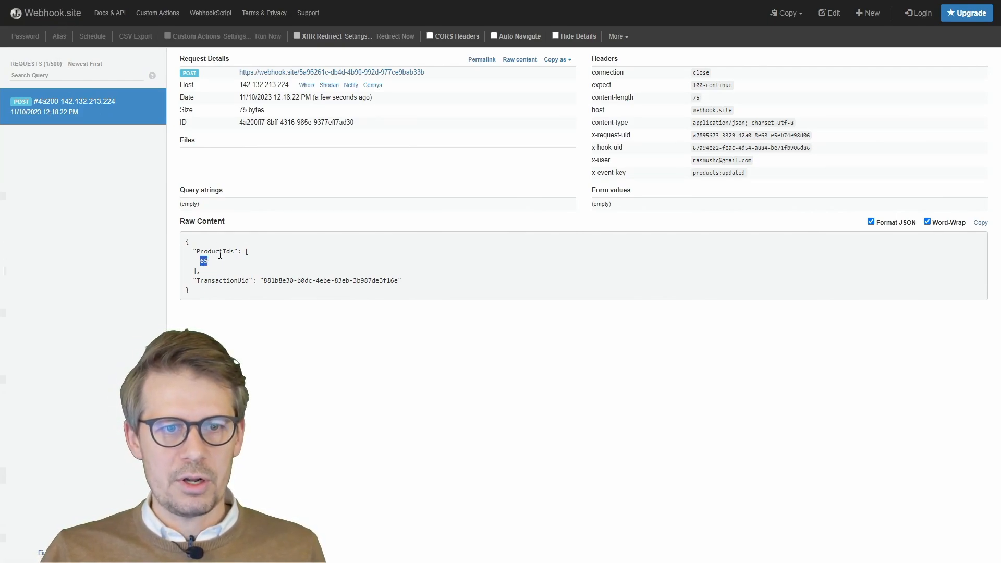
click(210, 264)
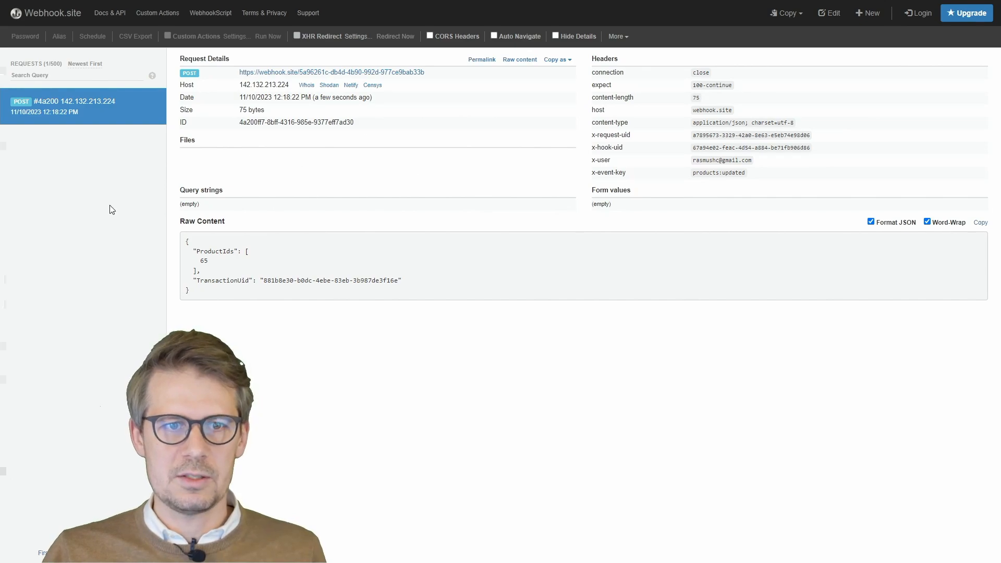
double_click(204, 261)
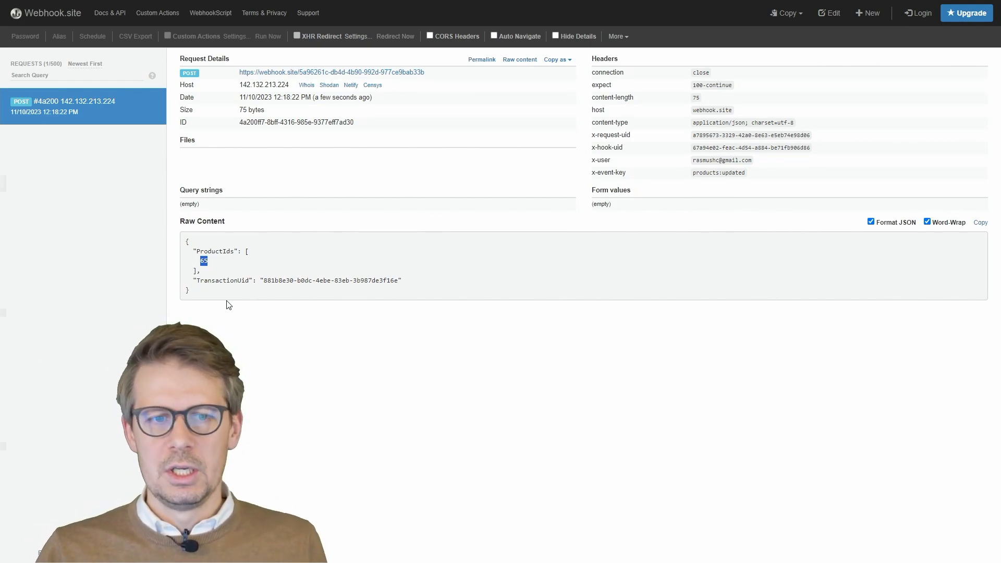
click(229, 305)
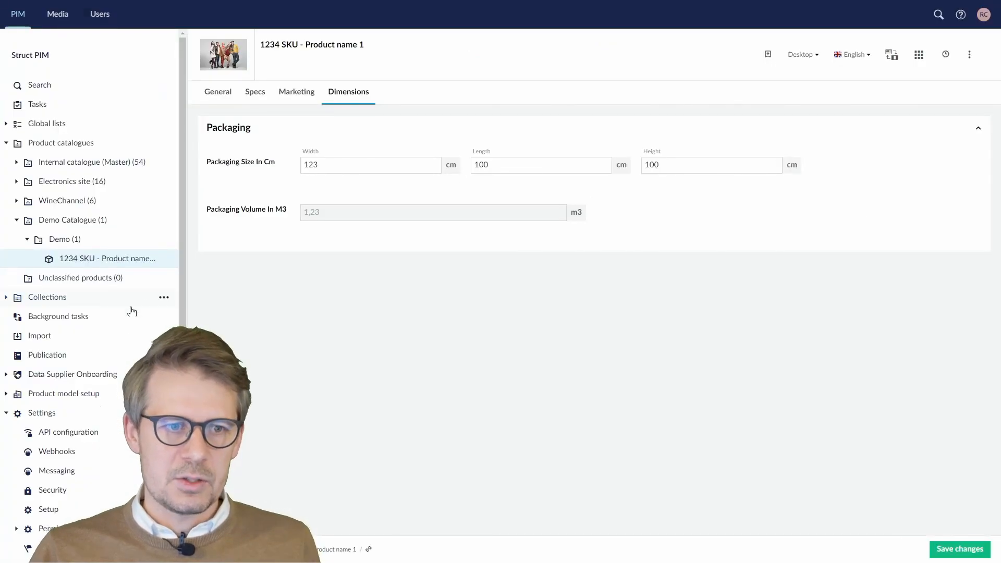
scroll(132, 313, down, 3)
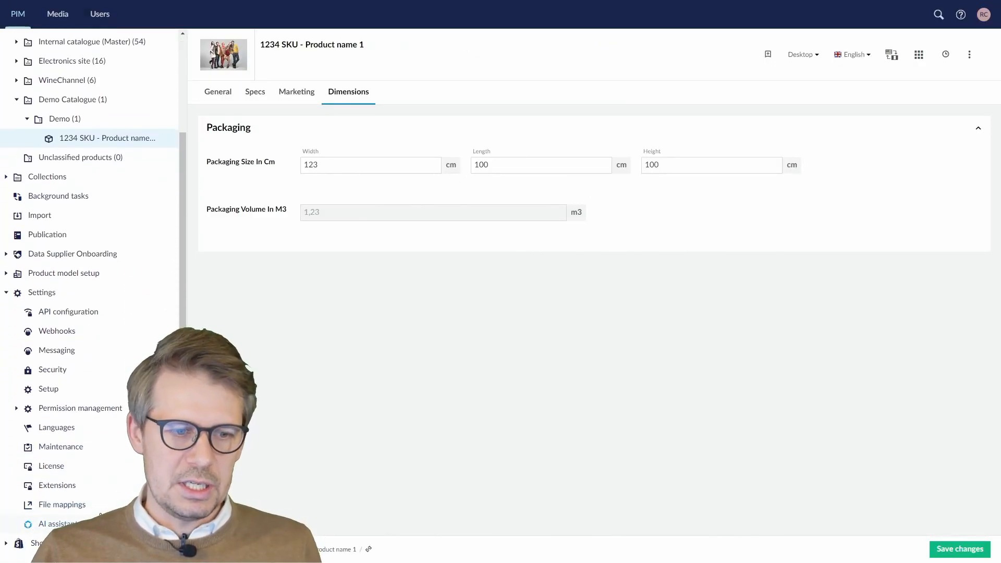
- Set the Demo webhook's Product updated data mode to 'Include changeset', submit and save
click(90, 330)
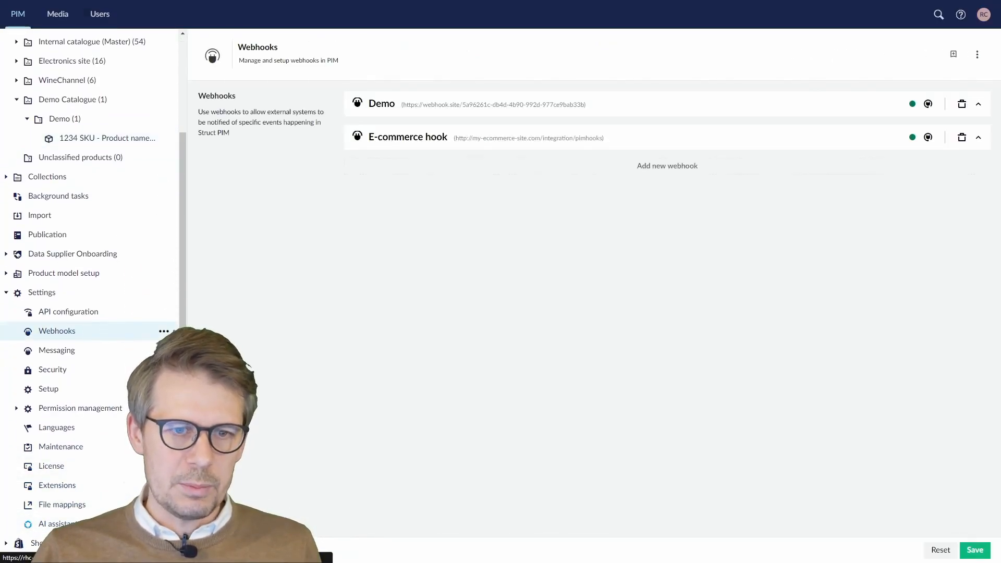
click(471, 104)
scroll(565, 306, down, 15)
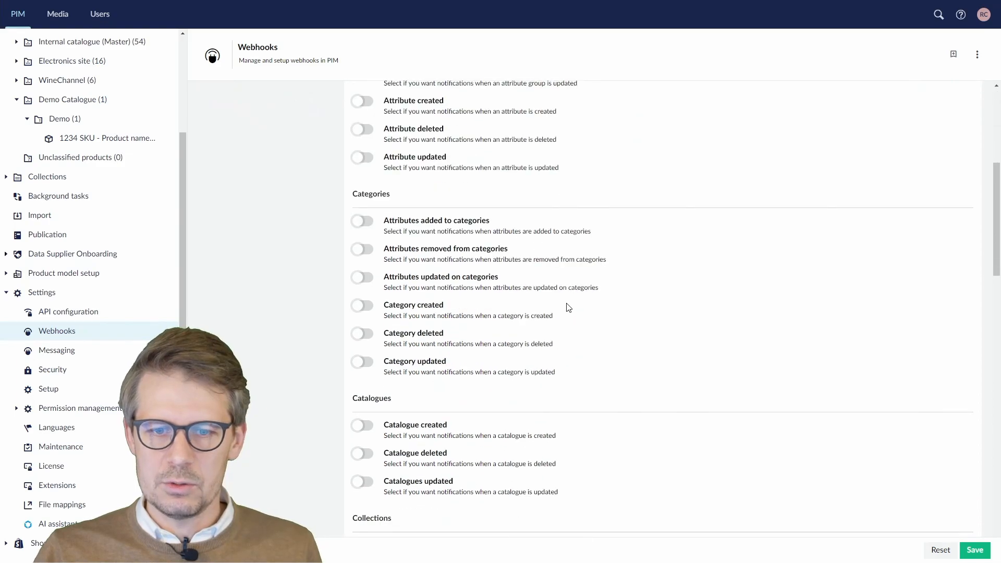
click(473, 328)
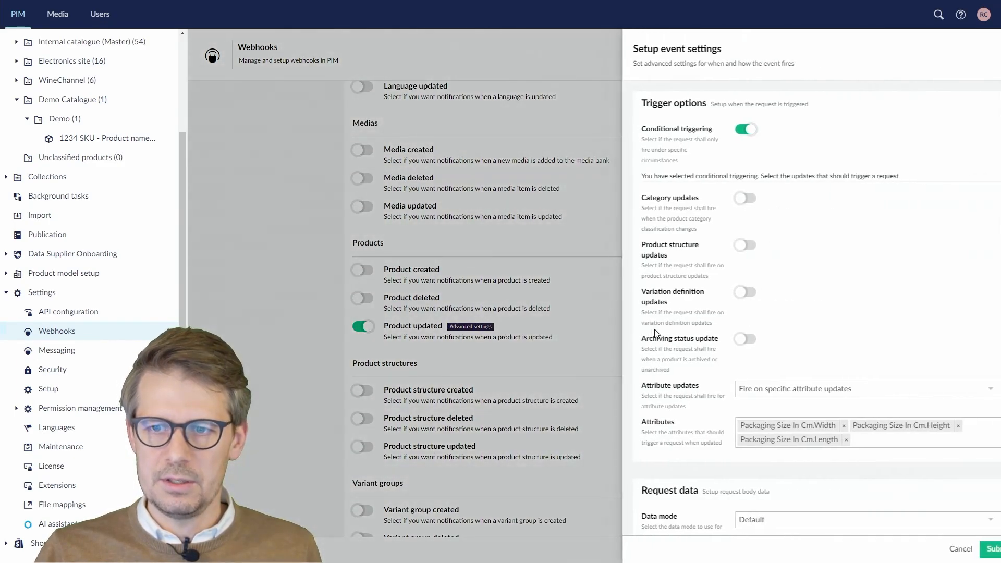
scroll(755, 381, down, 2)
click(769, 410)
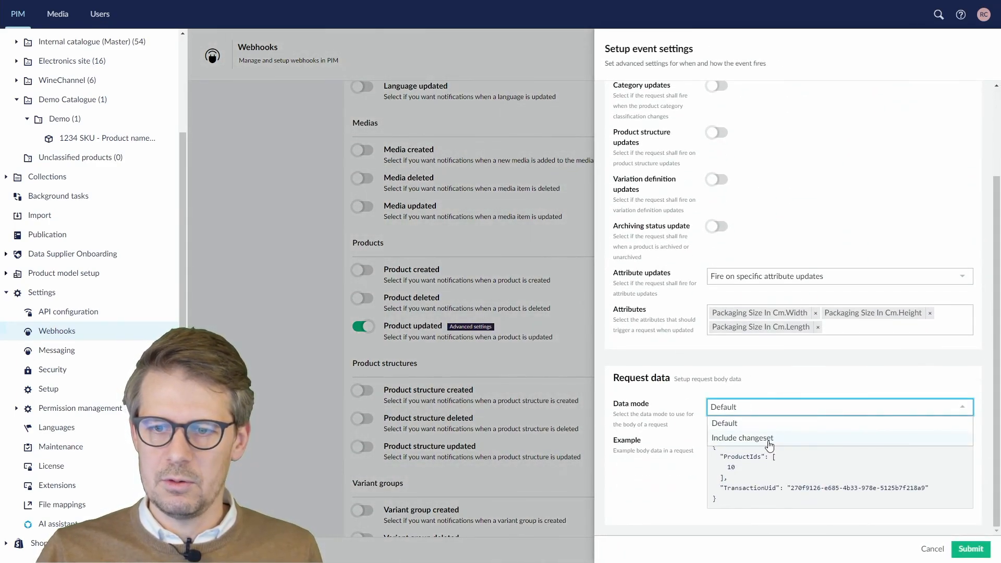
click(769, 439)
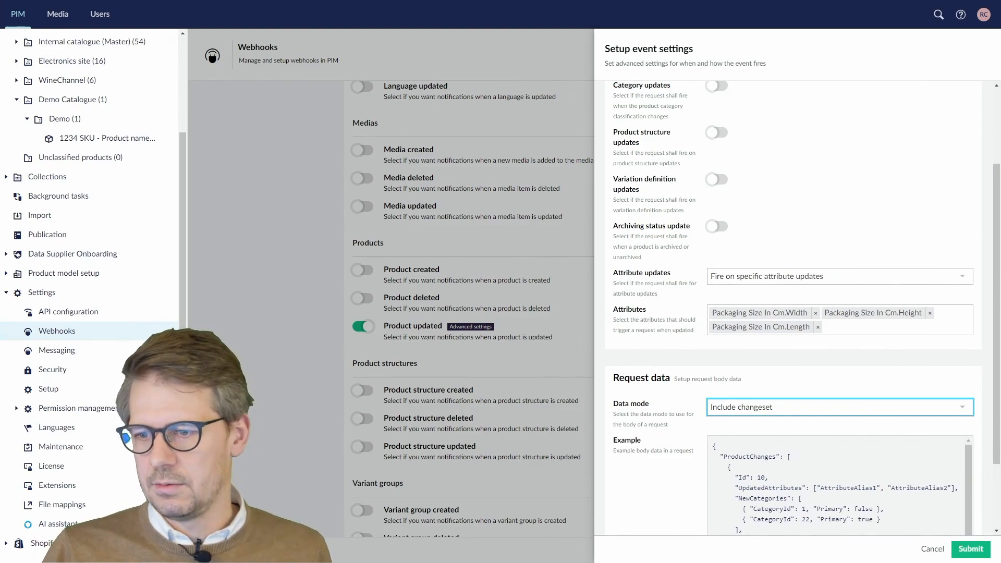
click(984, 551)
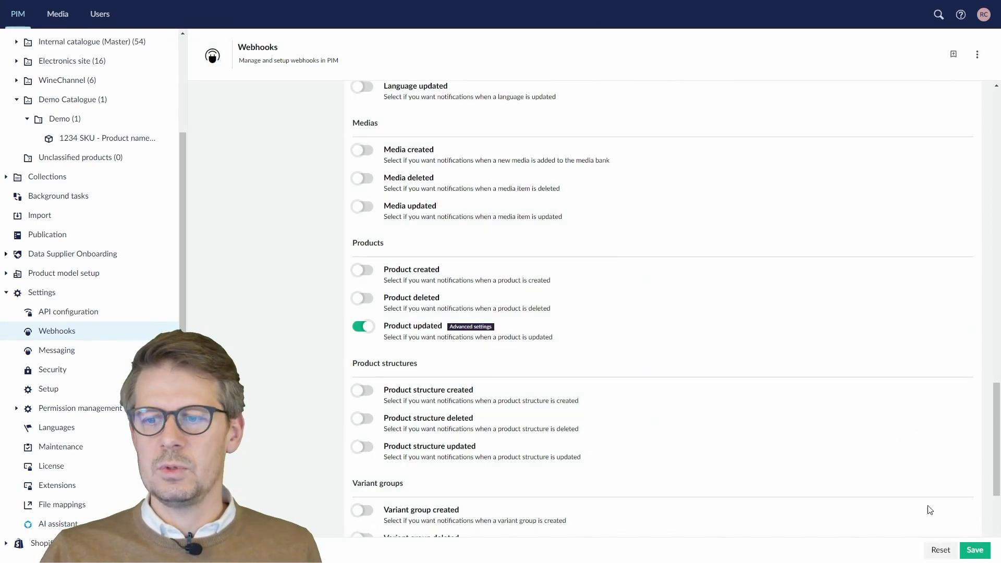
click(984, 554)
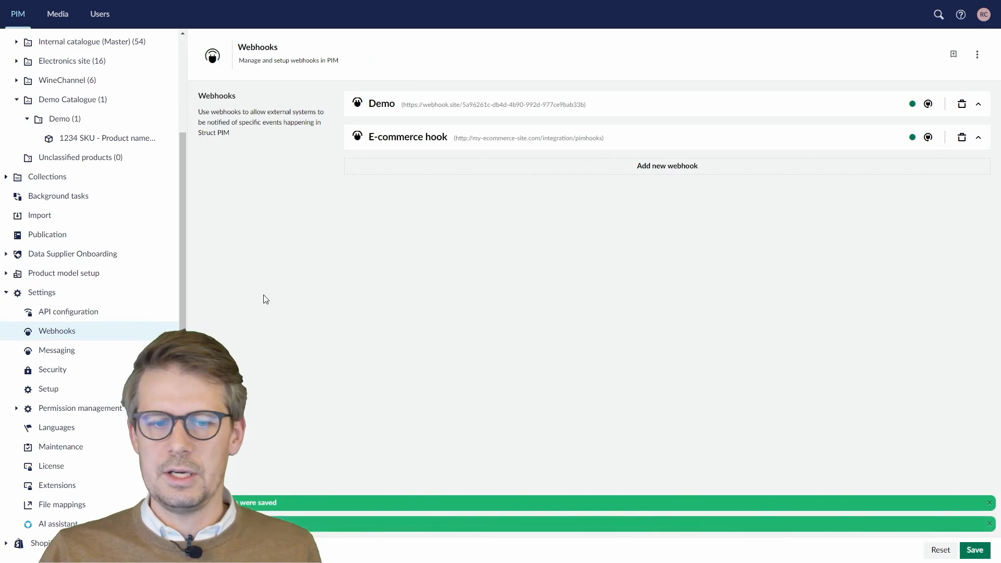
scroll(86, 113, up, 3)
- Set product 1234 SKU's packaging length to 231 cm and save it
click(128, 259)
click(526, 166)
key(BackSpace)
key(BackSpace)
key(BackSpace)
text(231)
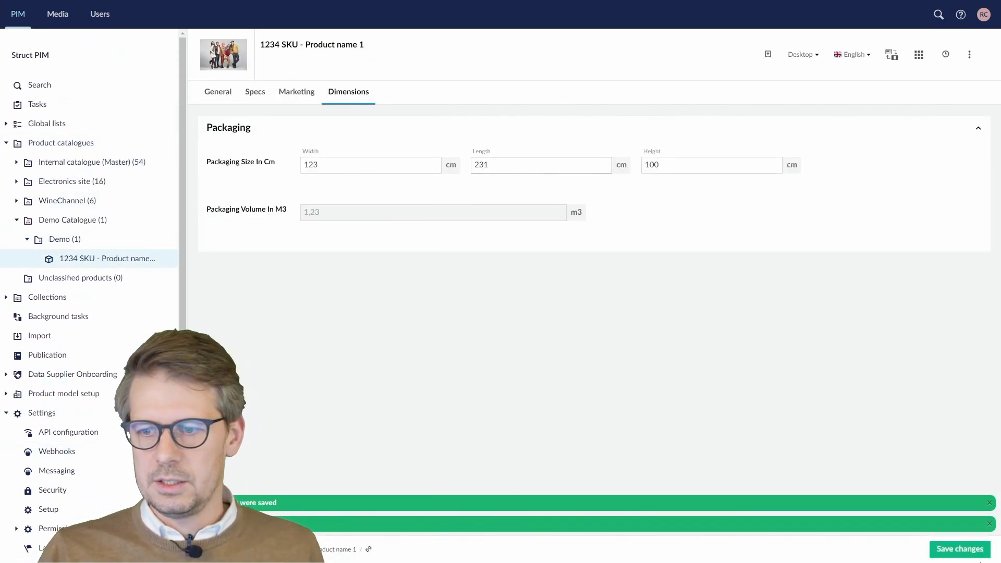
click(964, 550)
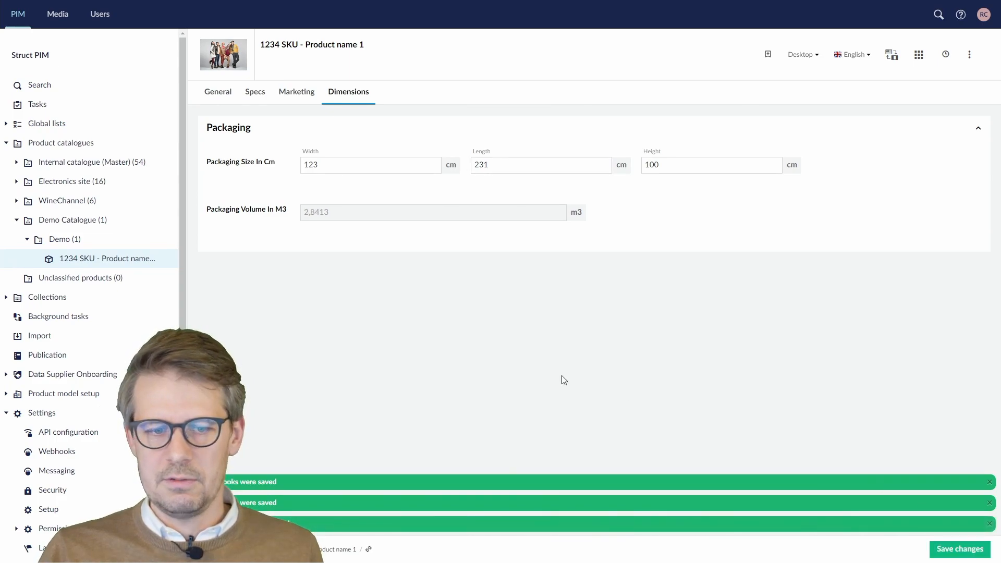
key(ctrl+Tab)
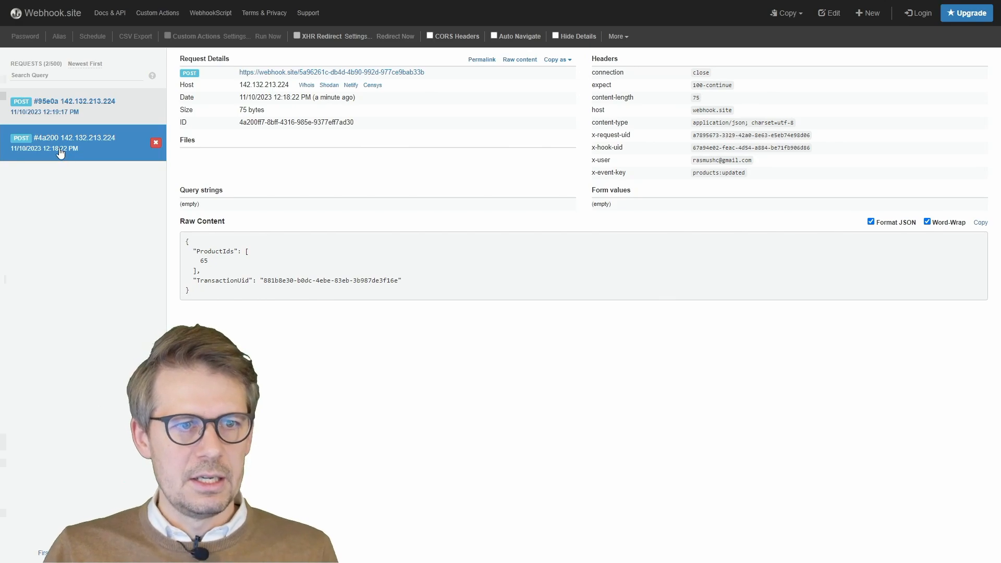
- Open the newest request #95e0a and highlight its UpdatedAttributes entries
click(72, 112)
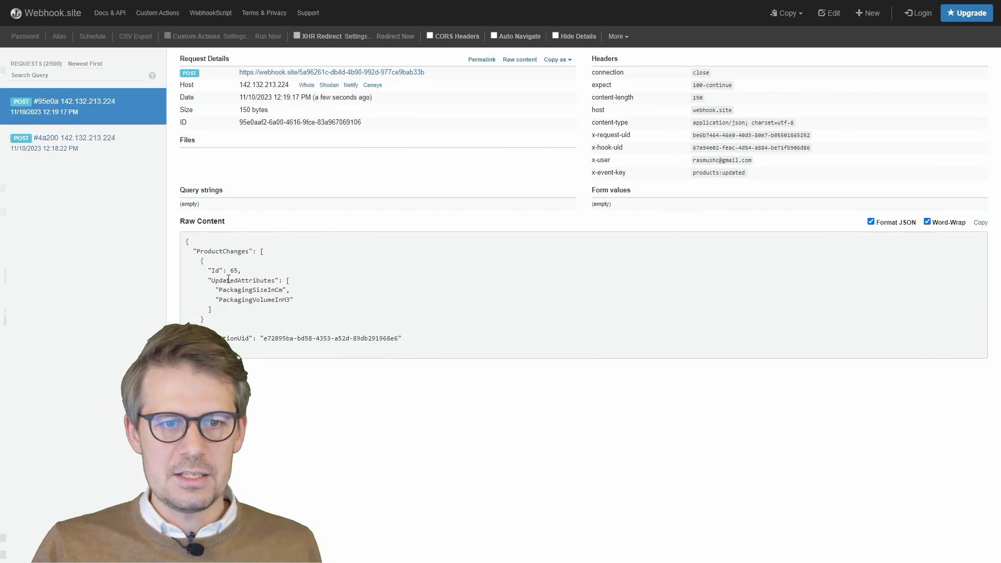
double_click(228, 280)
double_click(251, 290)
click(262, 299)
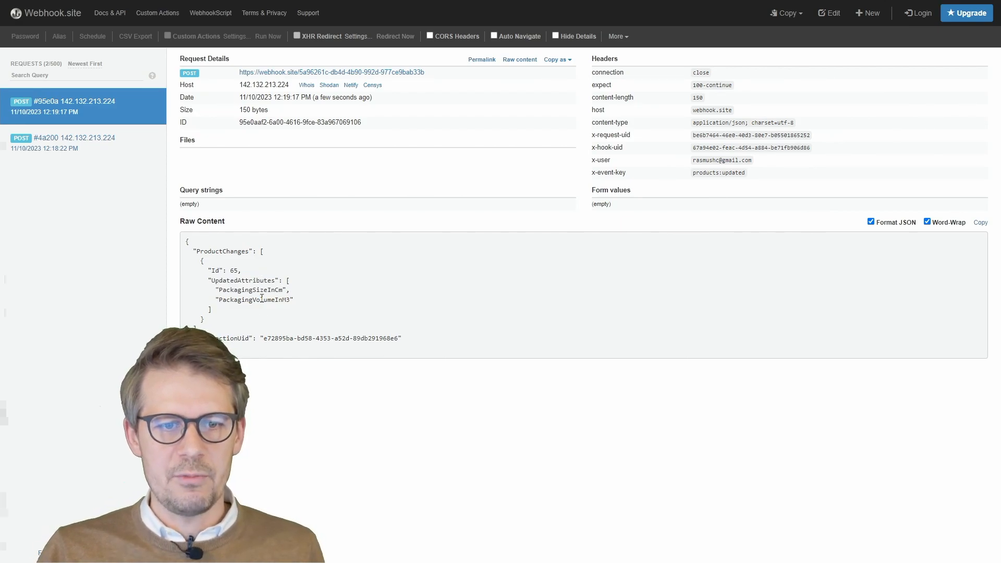
double_click(262, 299)
click(261, 300)
- Re-highlight PackagingSizeInCm and PackagingVolumeInM3 in the changeset, then return to Struct PIM
double_click(265, 290)
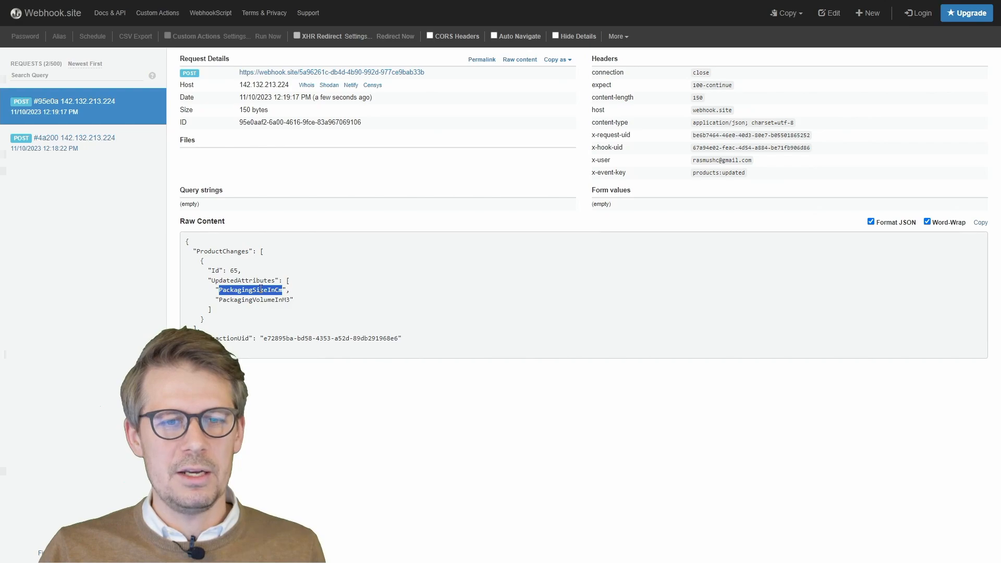
click(284, 290)
drag(284, 290, 219, 290)
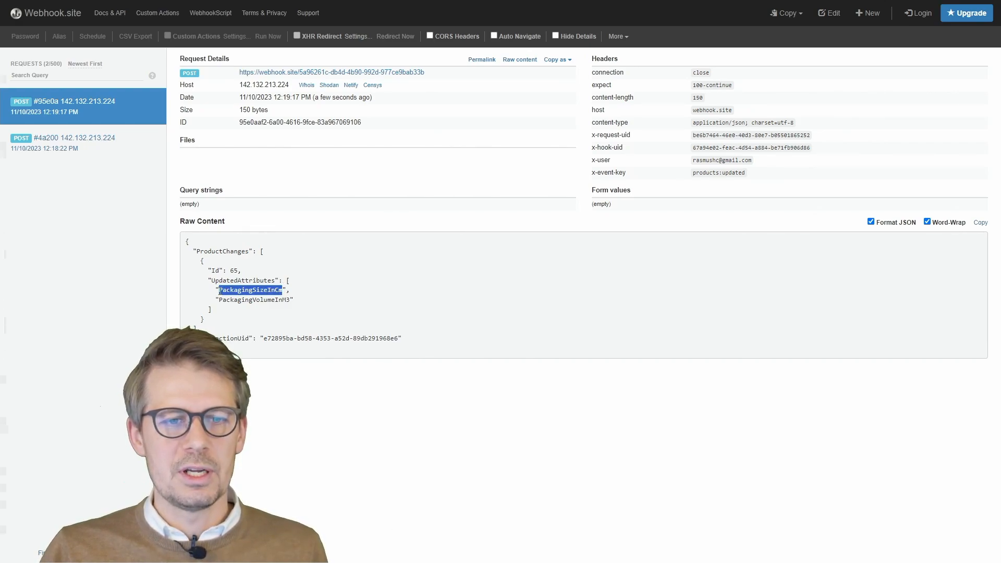
double_click(277, 303)
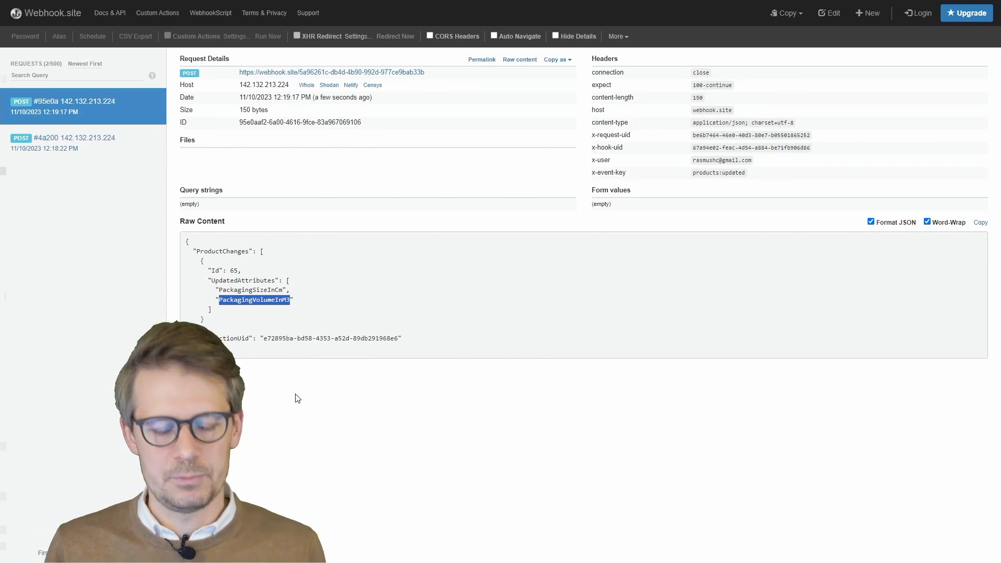
click(350, 395)
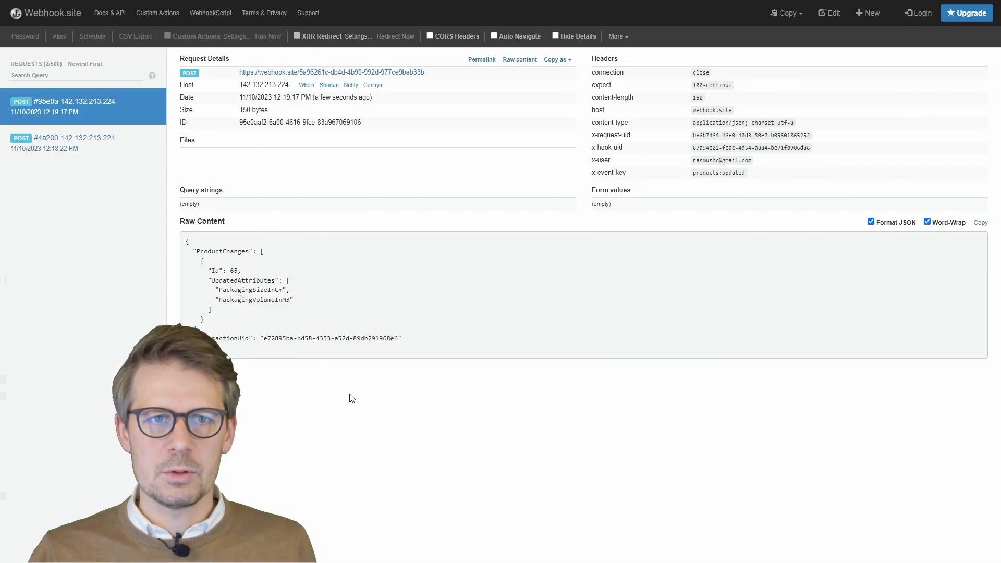
key(ctrl+Tab)
scroll(157, 350, down, 3)
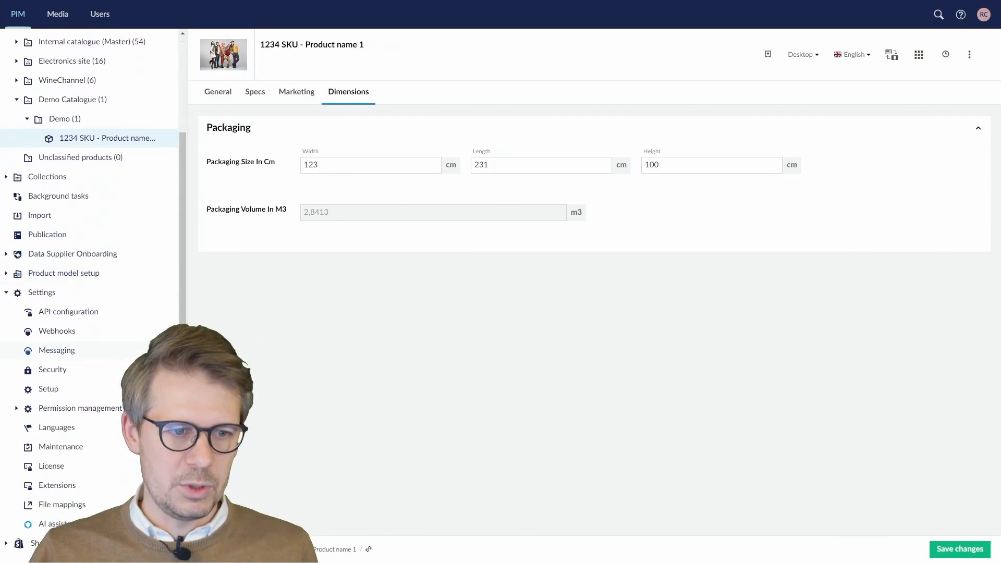
- Open the Demo webhook's request log and view the 12:18:22 request's details, showing ProductIds 65
click(56, 331)
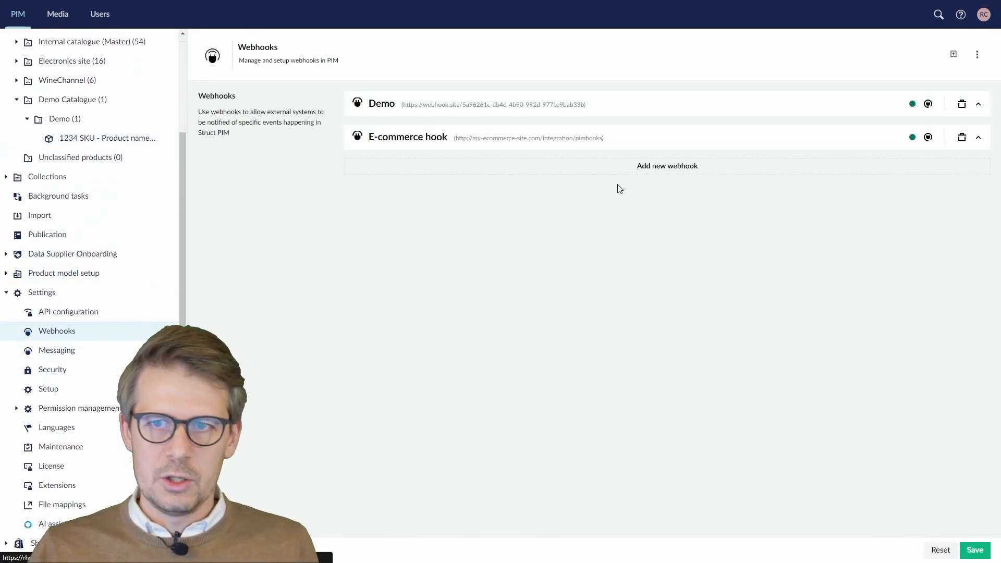
click(928, 104)
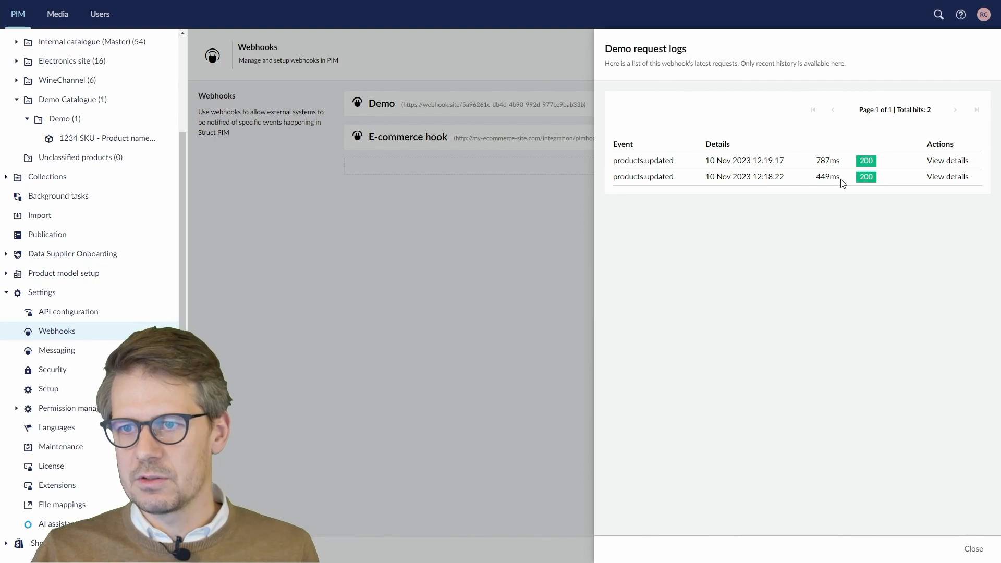
double_click(869, 175)
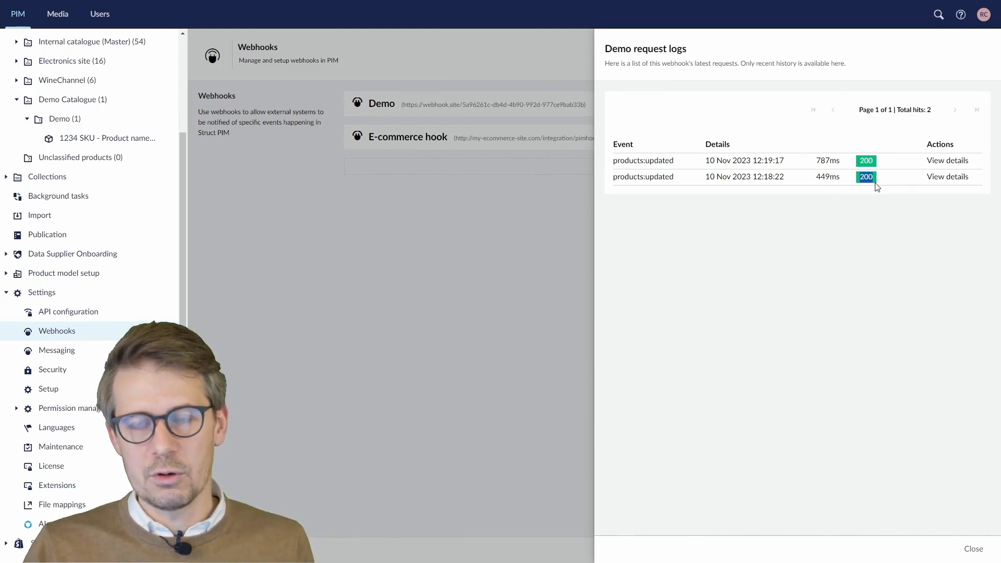
click(830, 174)
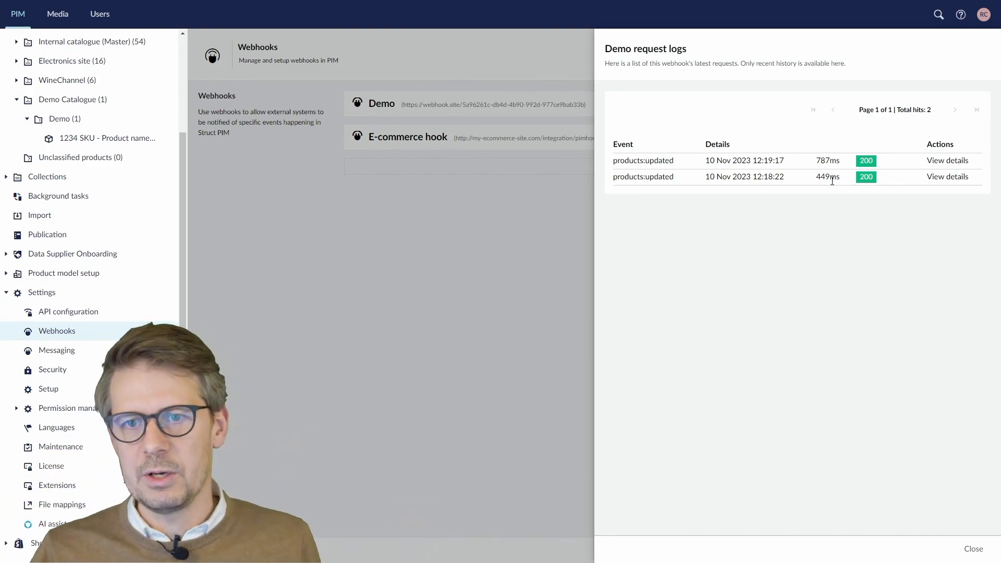
click(939, 177)
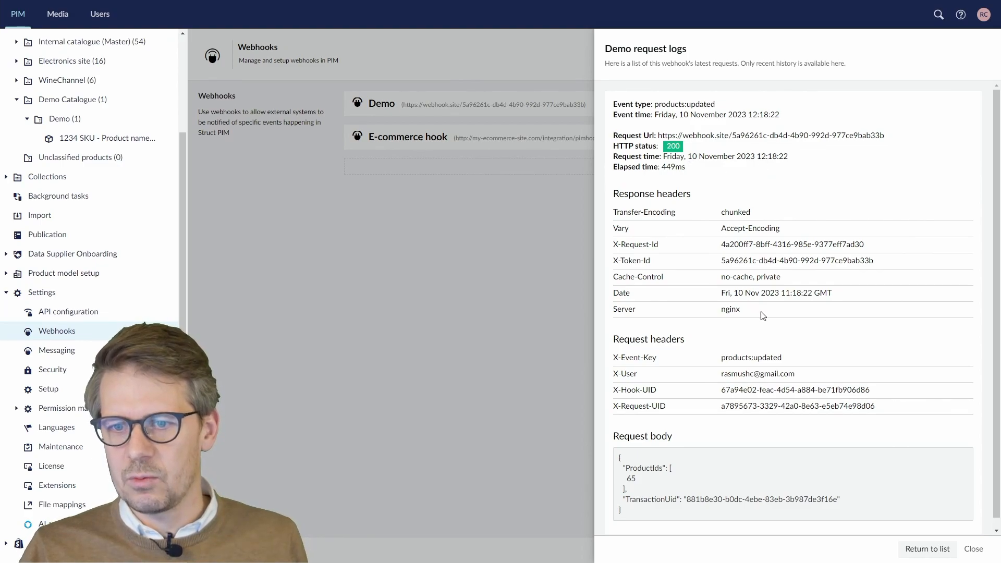
- Leave the 12:18:22 products:updated request details, reopen the Demo request log, then close it
drag(771, 358, 755, 361)
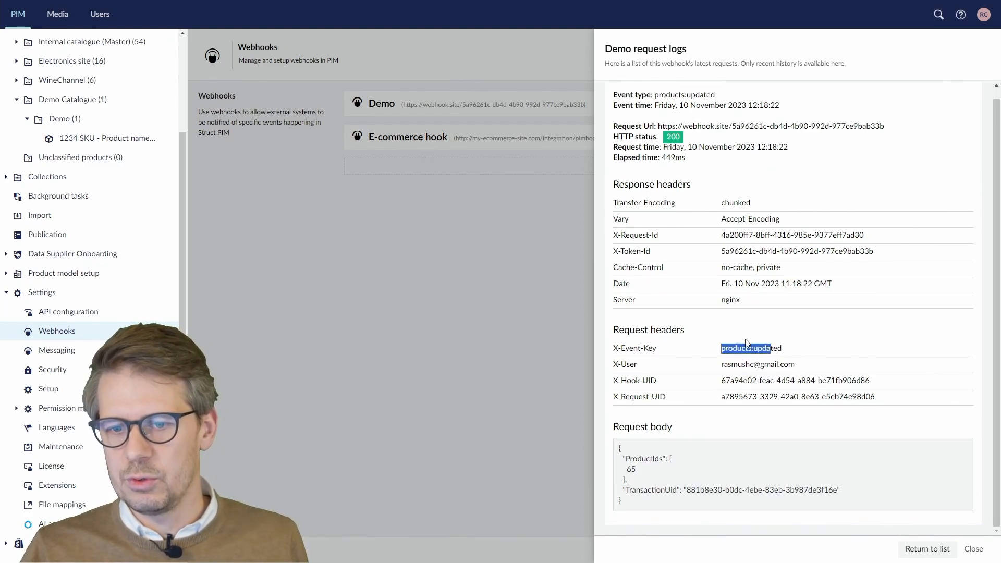
click(928, 549)
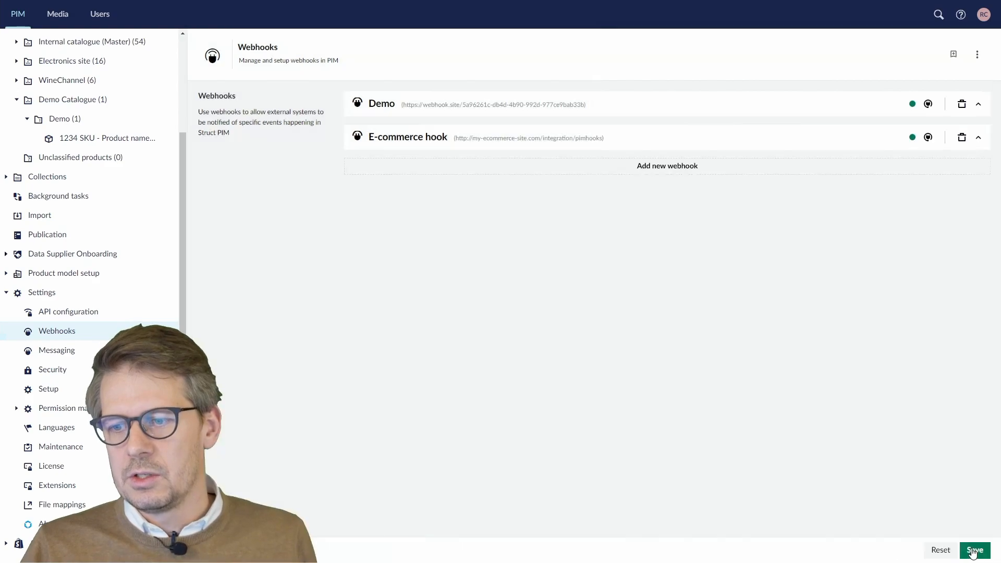
click(927, 105)
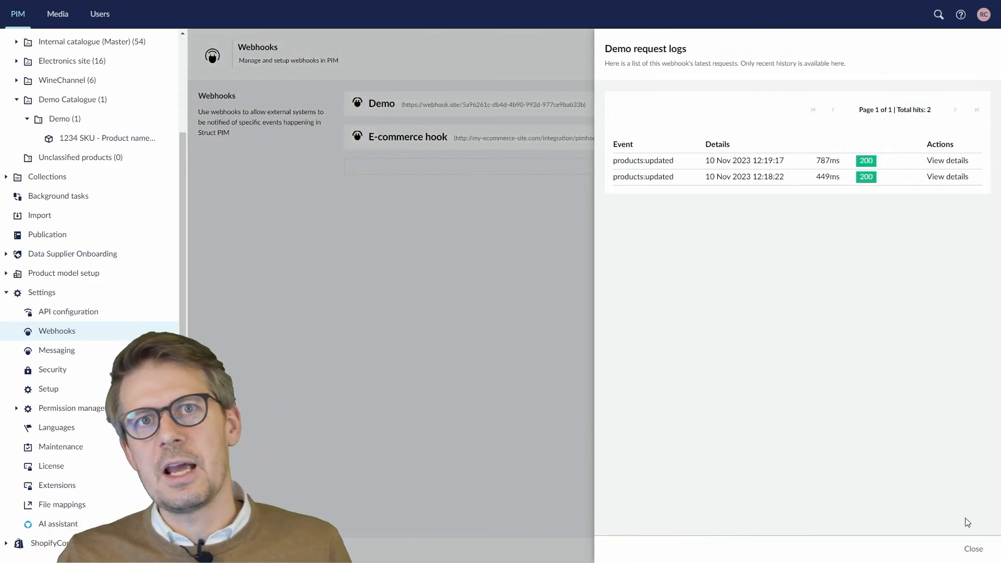
click(974, 549)
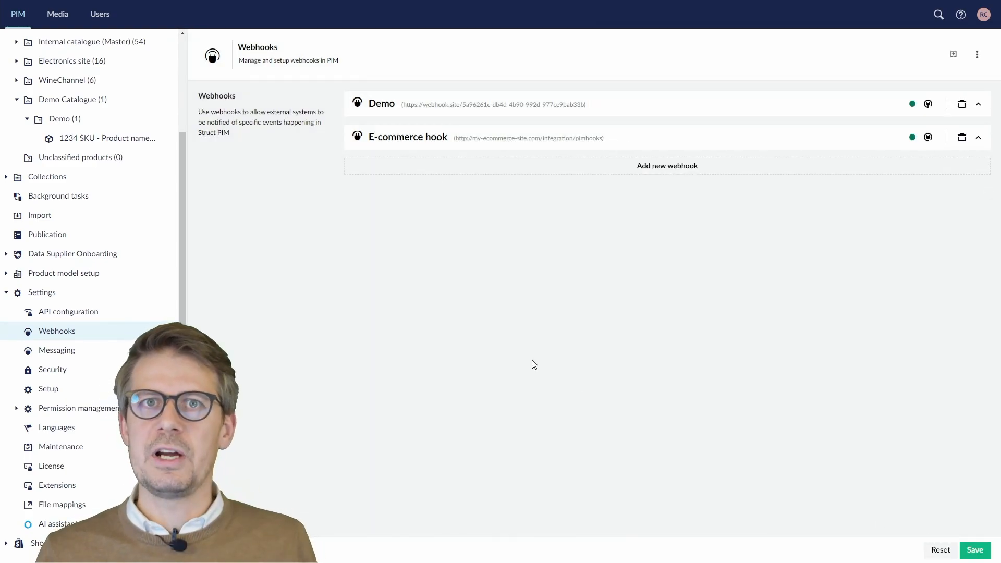